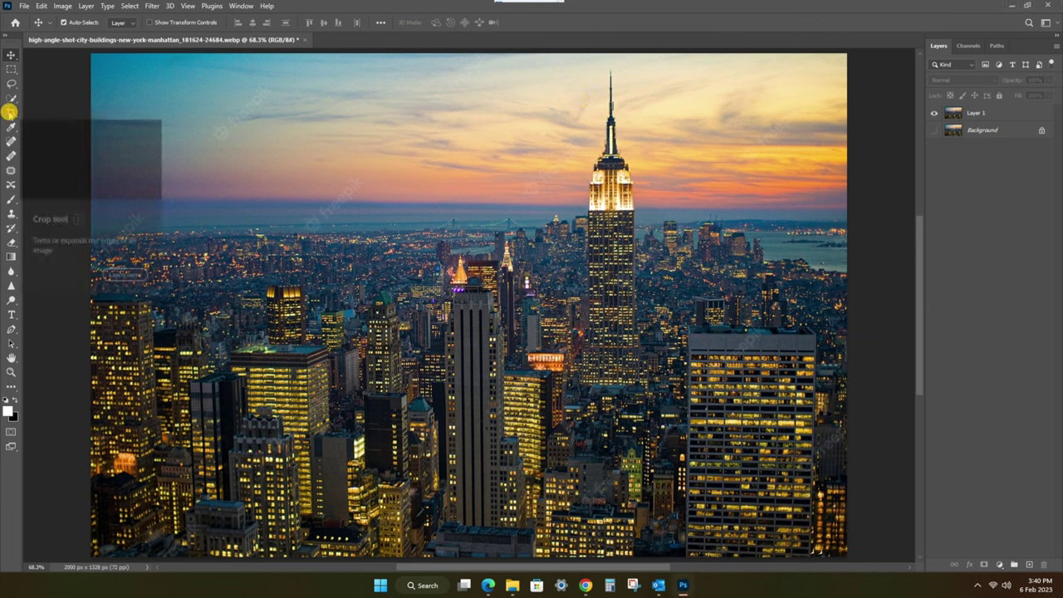
Step: Activate the Crop tool and show its flyout of grouped tools, including Slice Select
click(10, 111)
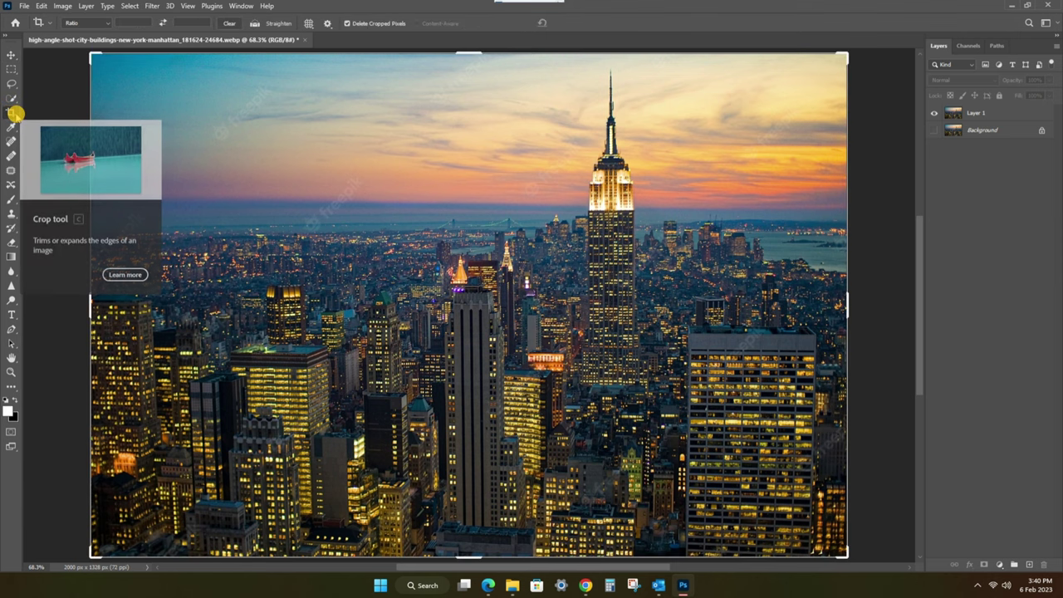
right_click(12, 113)
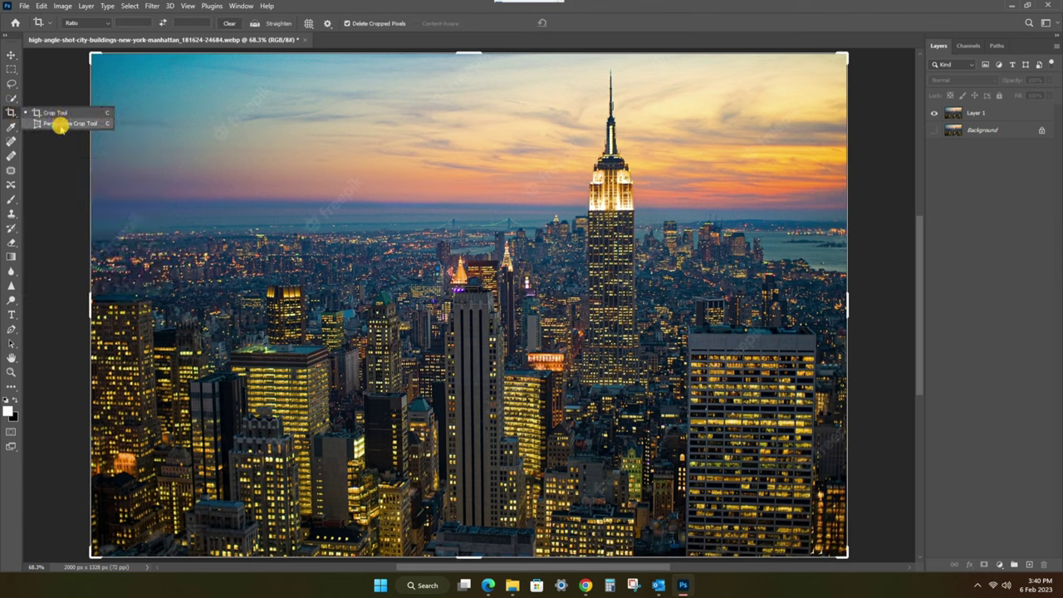
Step: Switch from Slice Select to the Slice Tool and bring up the slice context menu on the photo
click(12, 387)
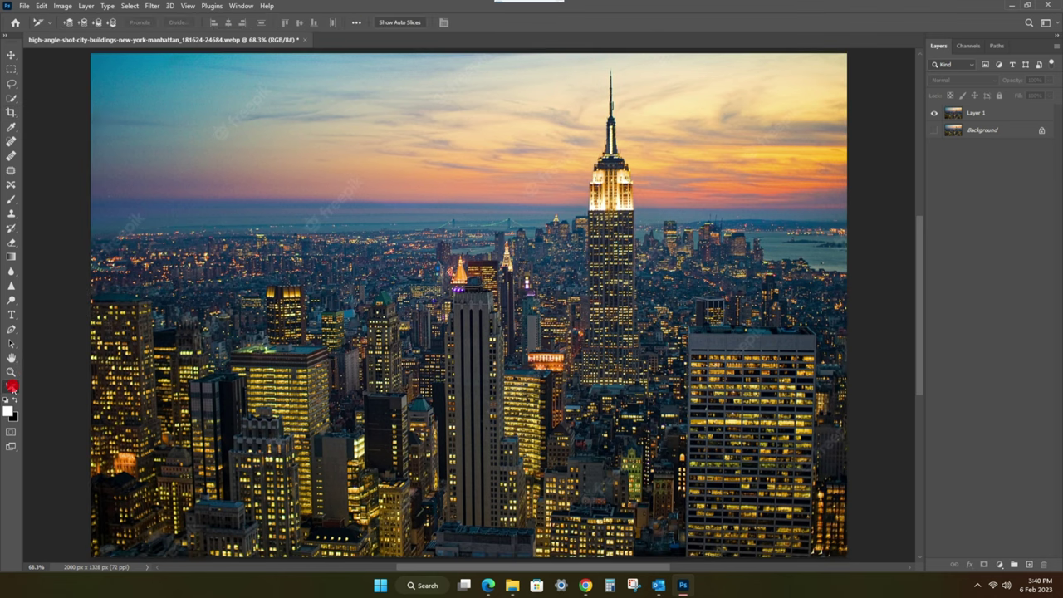
right_click(11, 387)
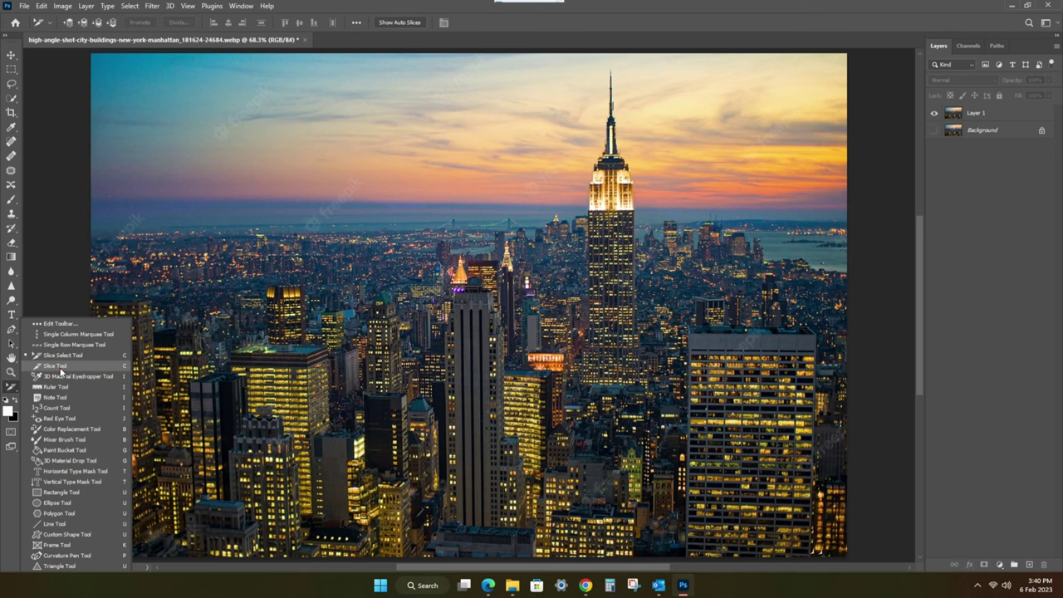
click(59, 367)
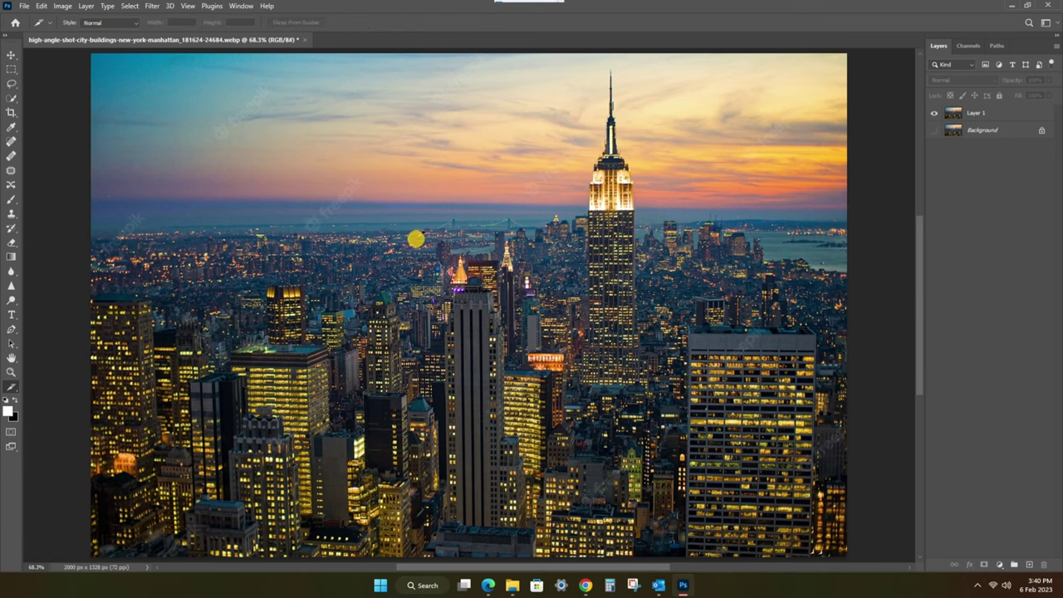
right_click(438, 142)
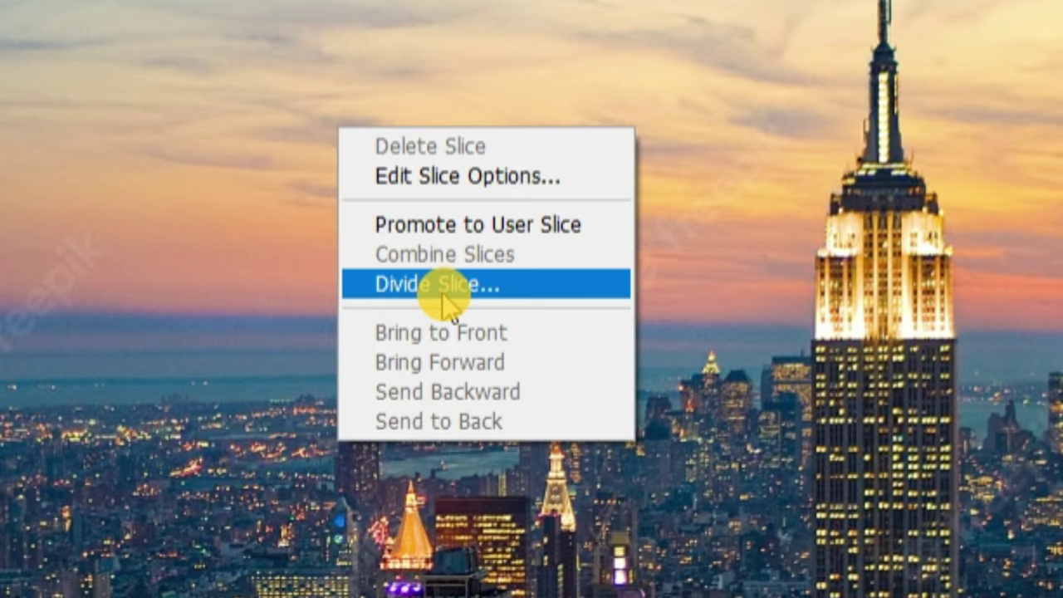
Step: Divide the slice evenly into 4 slices down and 4 slices across
click(449, 306)
mouse_move(828, 262)
mouse_down()
mouse_move(902, 244)
mouse_move(605, 265)
mouse_up()
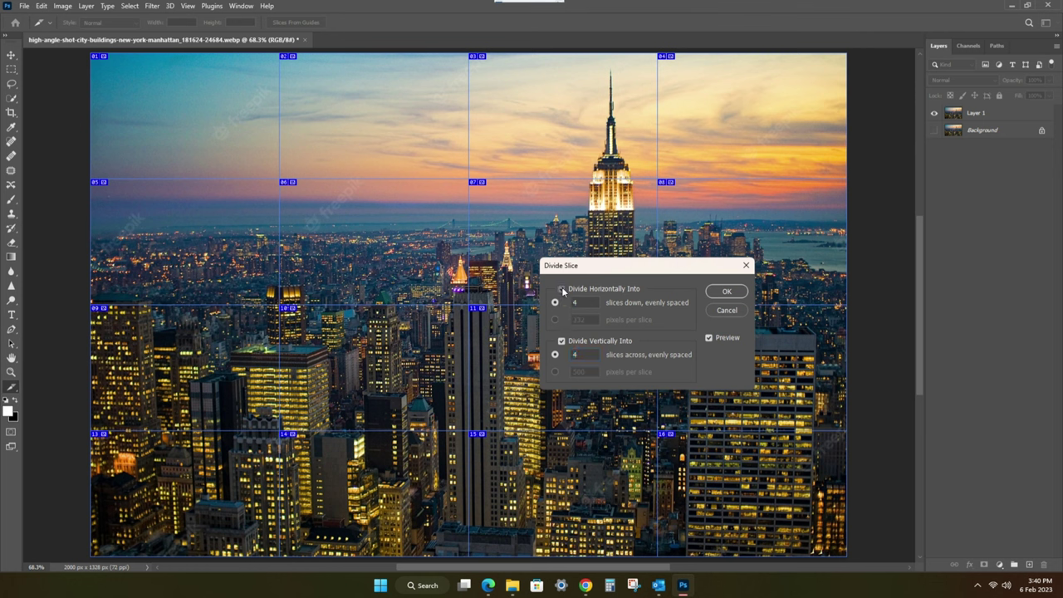
click(563, 290)
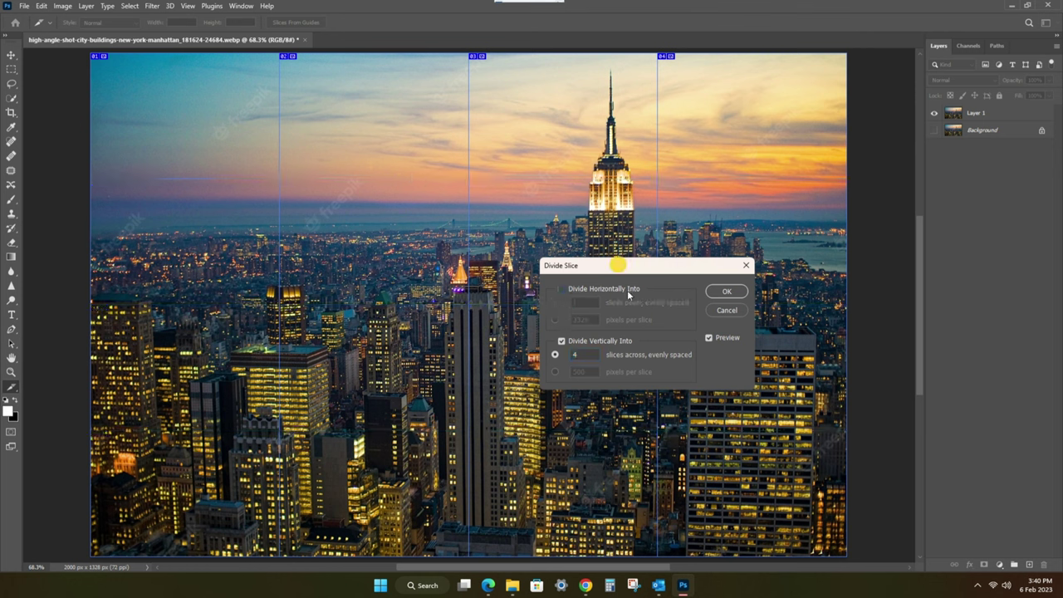
click(562, 341)
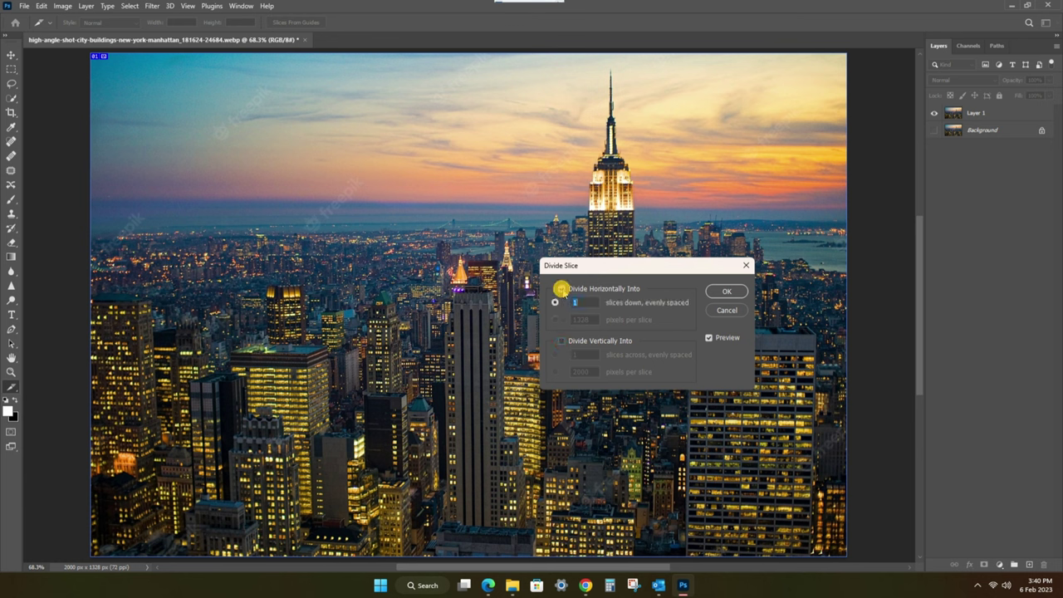
text(4)
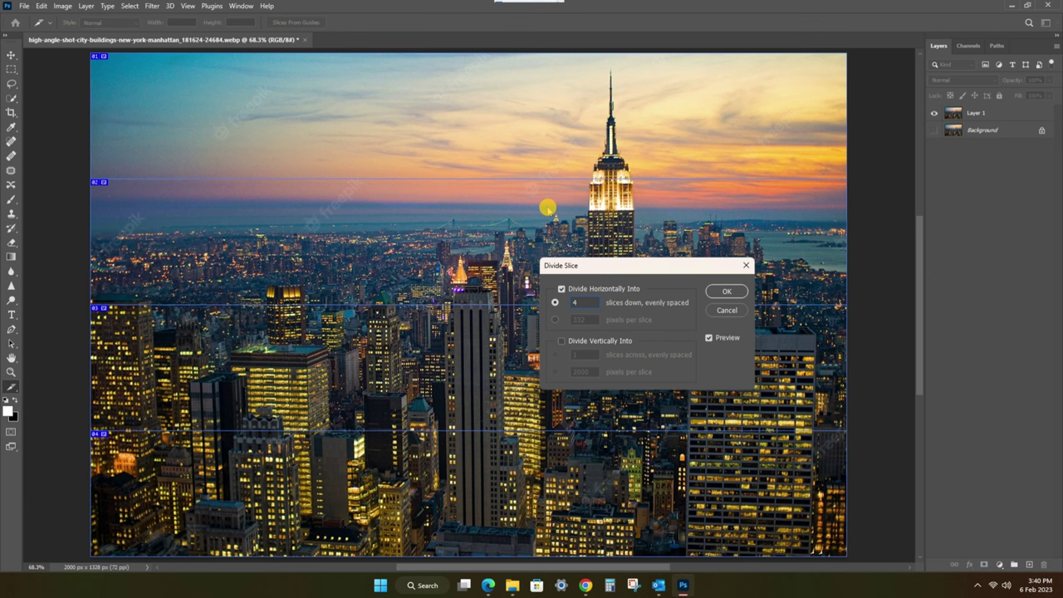
click(562, 341)
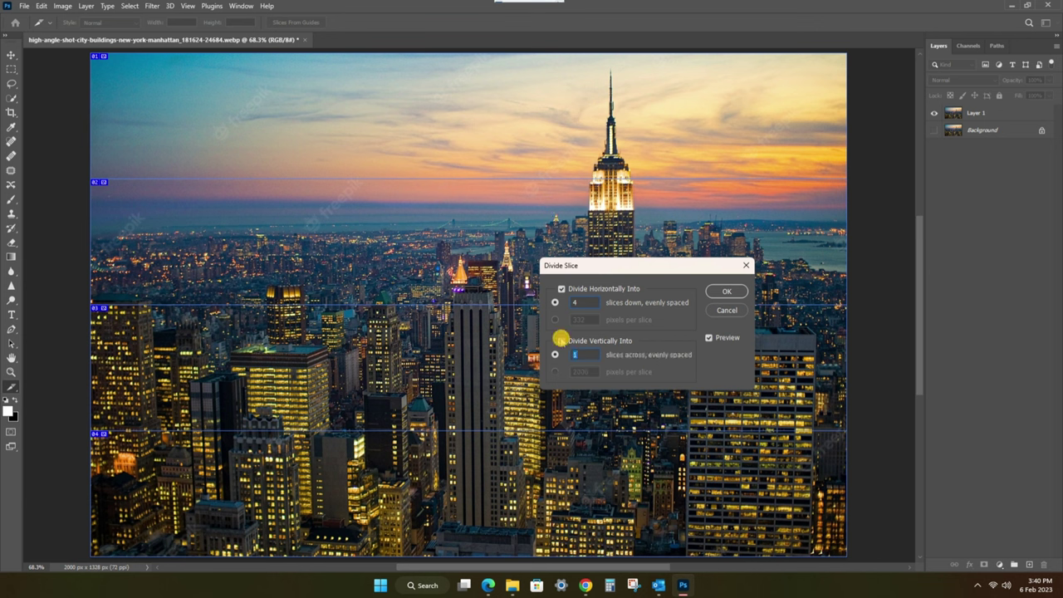
text(3)
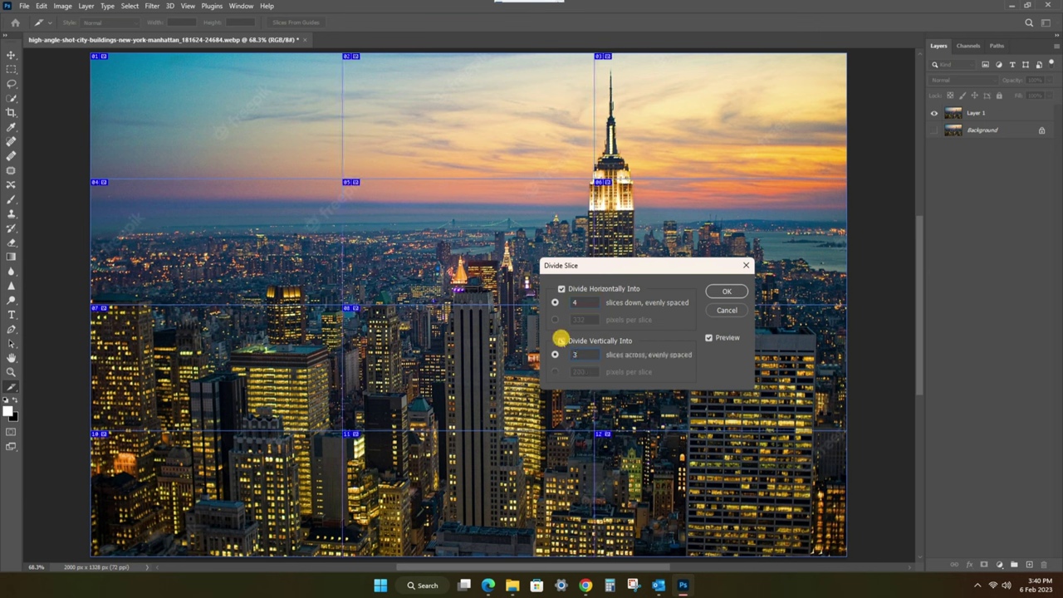
double_click(574, 303)
text(3)
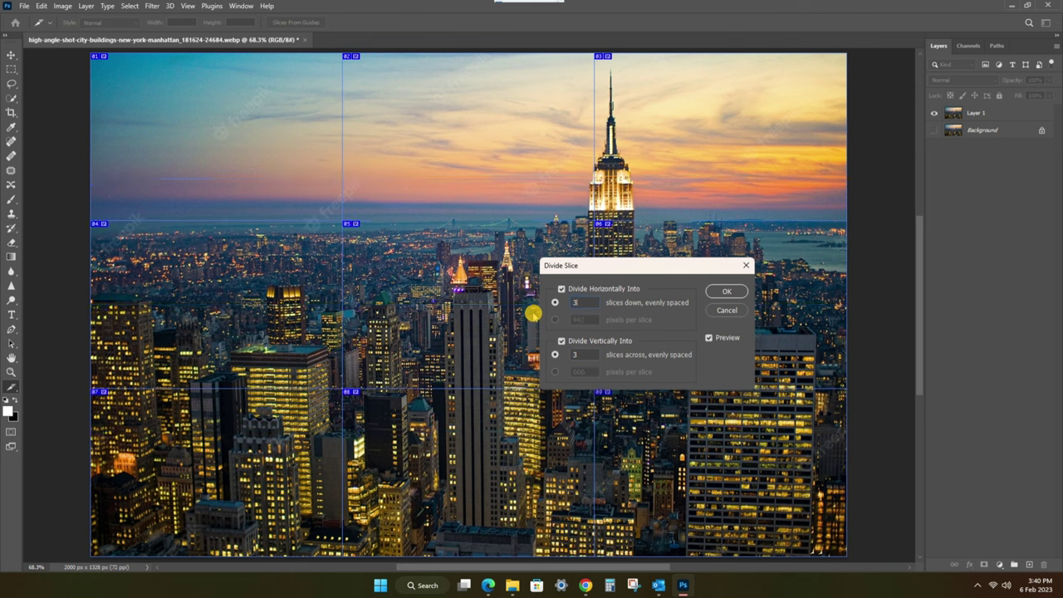
text(0)
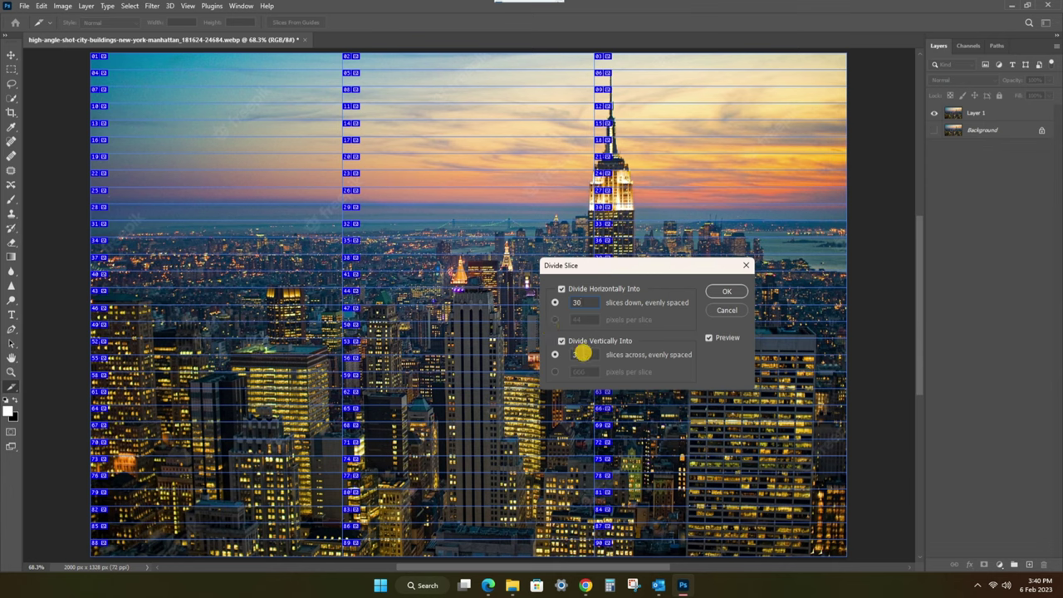
text(30)
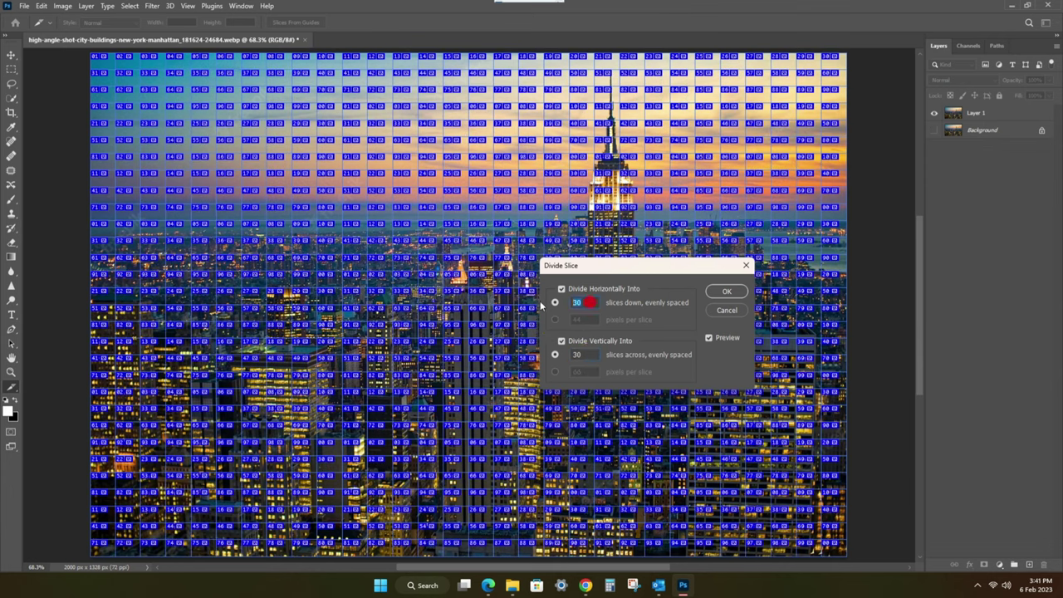
text(4)
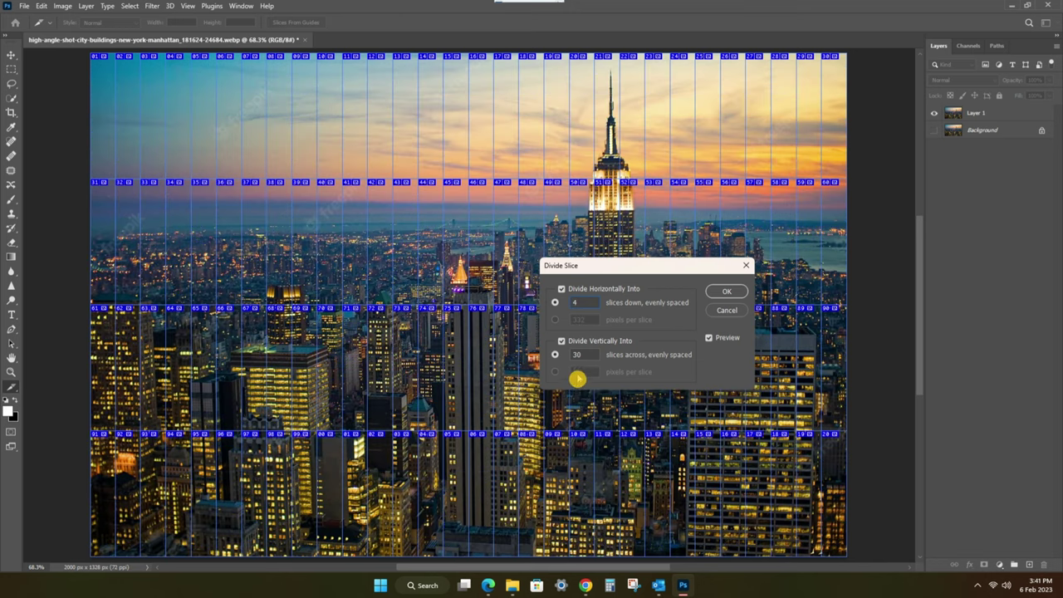
double_click(580, 355)
text(4)
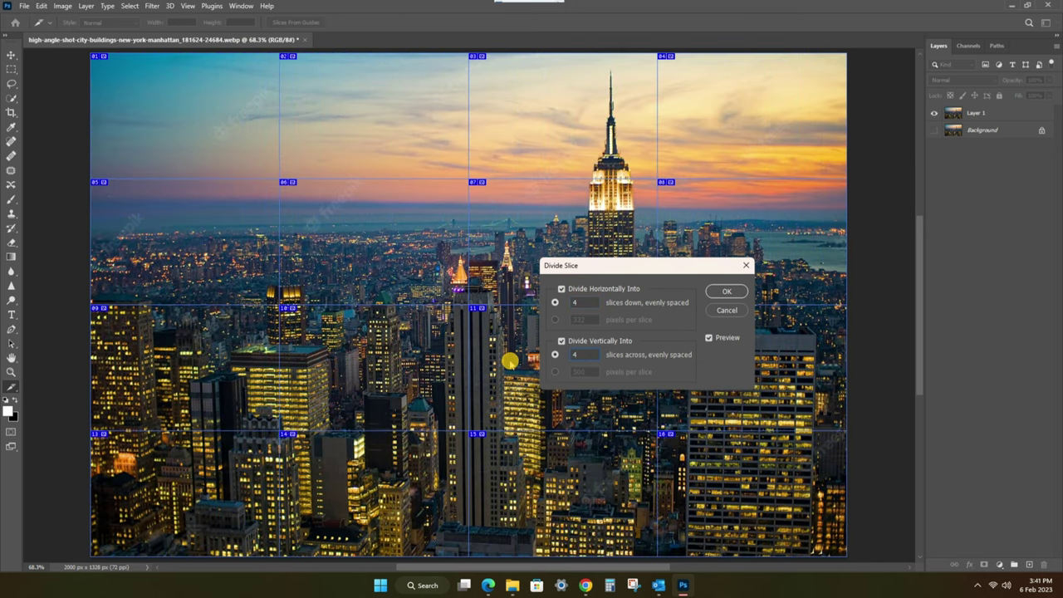
click(726, 291)
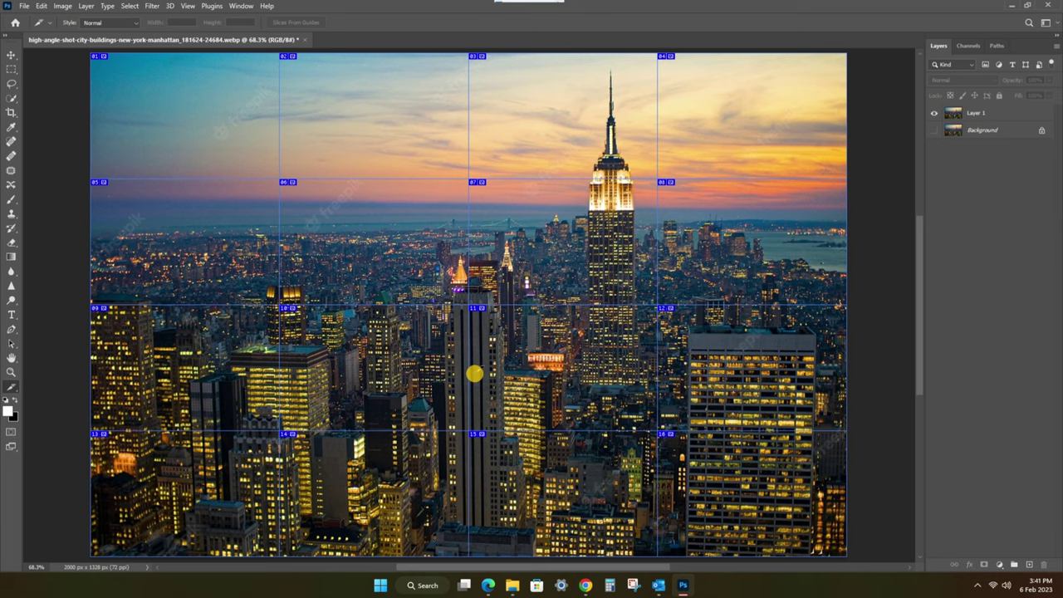
Step: Open File > Export > Save for Web (Legacy), previewing the slices as JPEG at quality 100
click(24, 6)
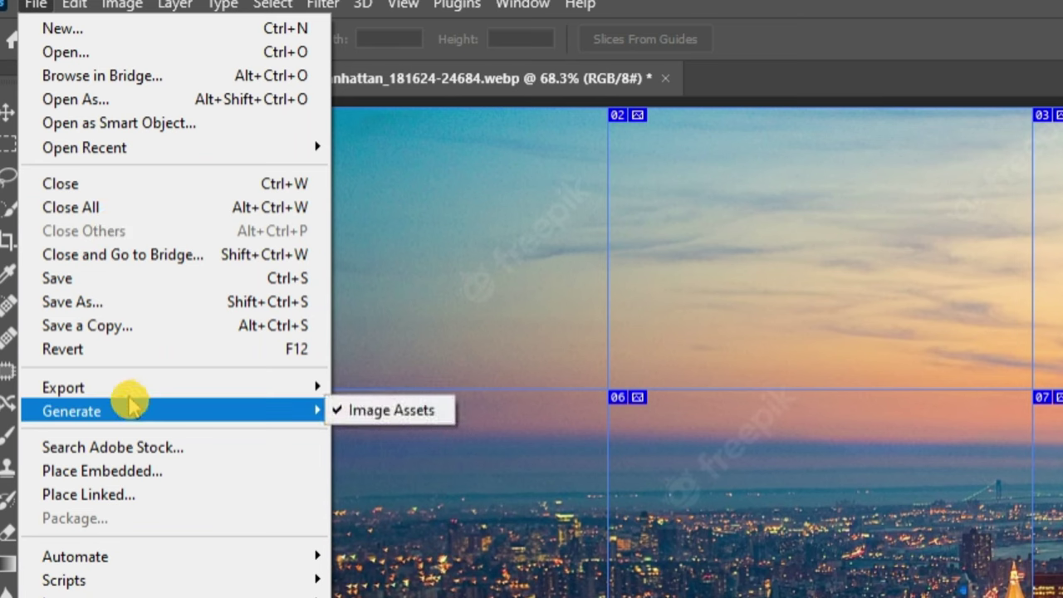
mouse_move(63, 387)
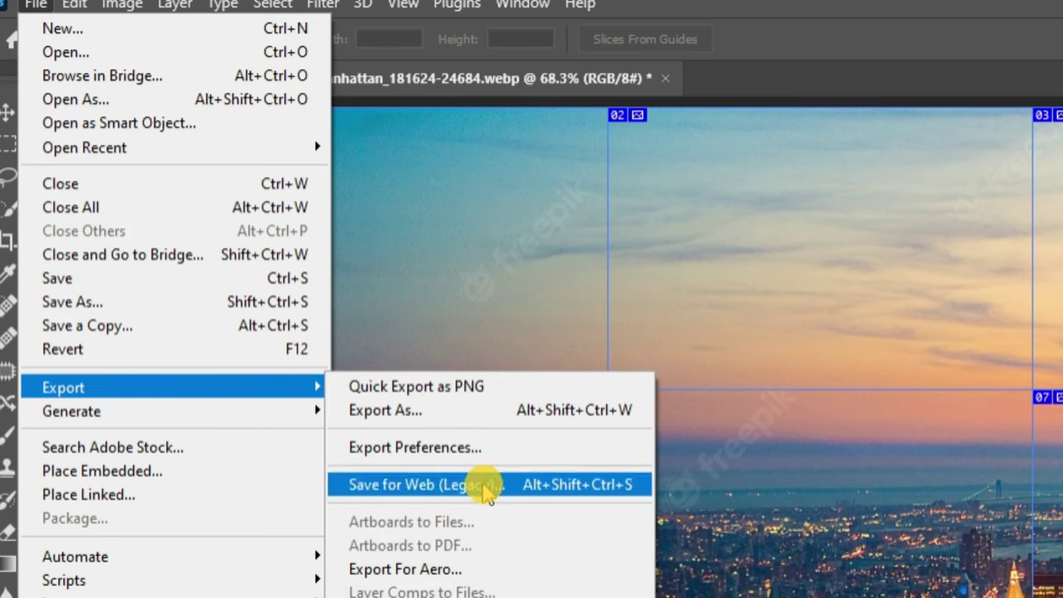
click(488, 490)
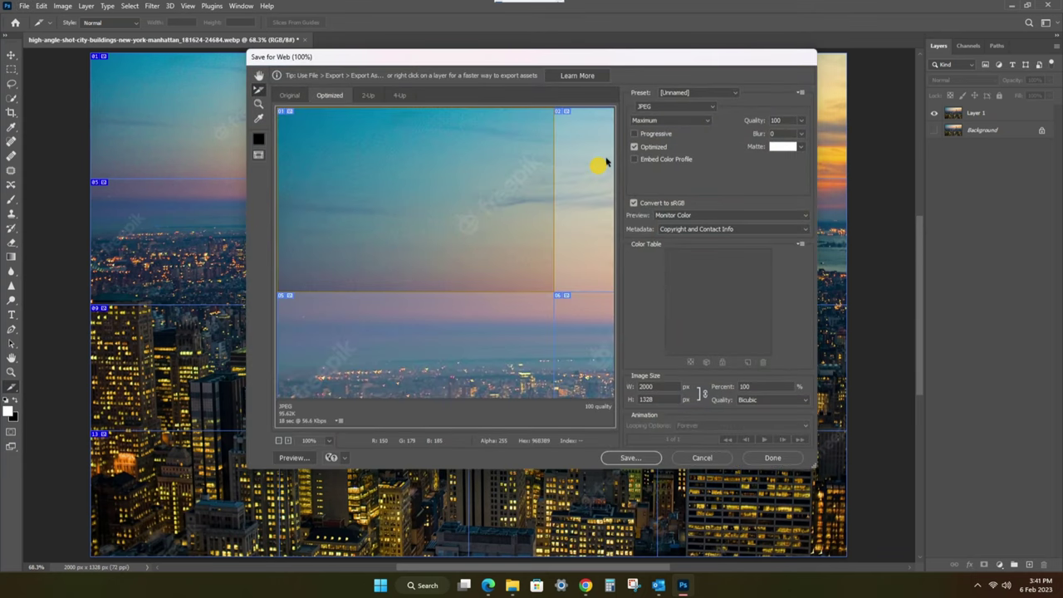
Step: Keep JPEG format and Maximum quality, then continue to the save window
click(672, 121)
click(672, 121)
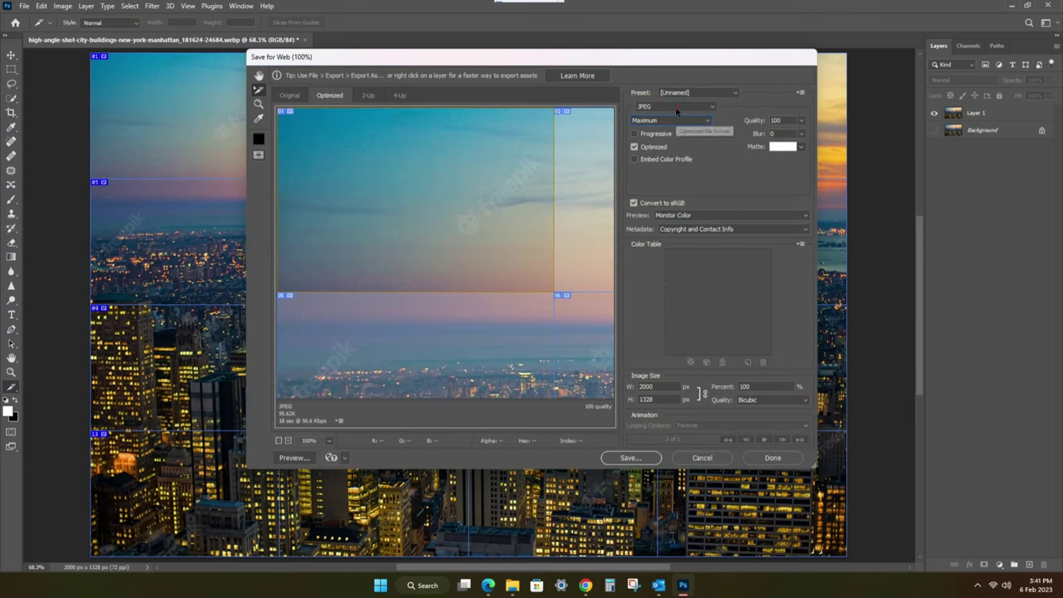
click(677, 108)
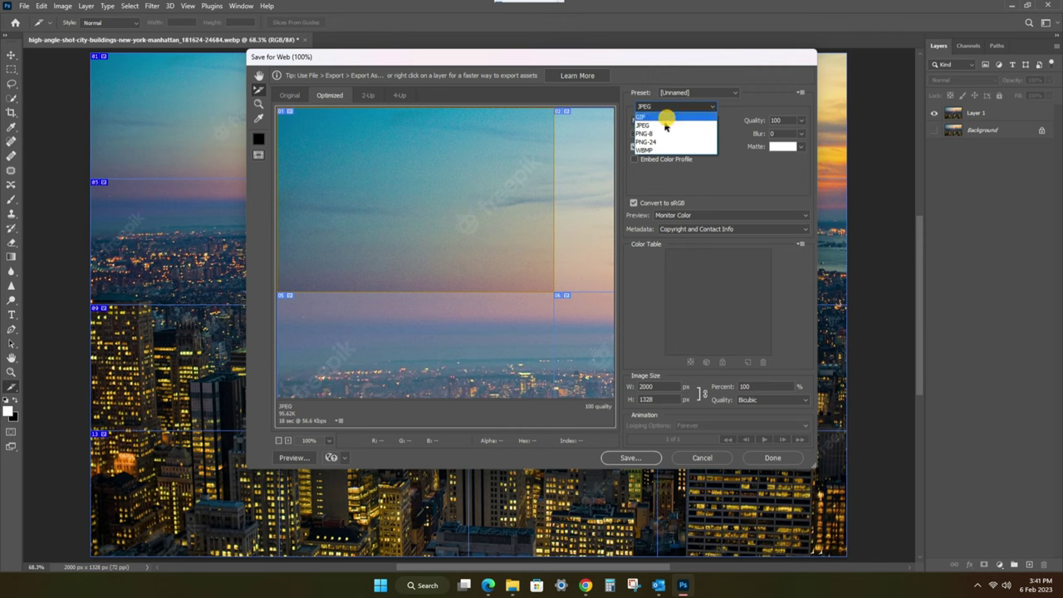
click(686, 106)
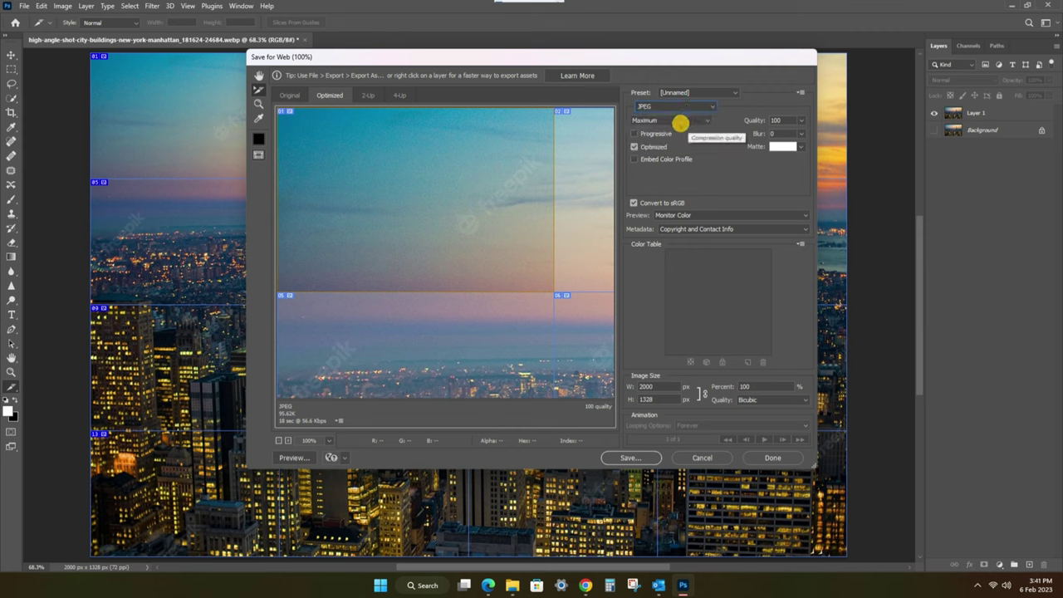
click(685, 121)
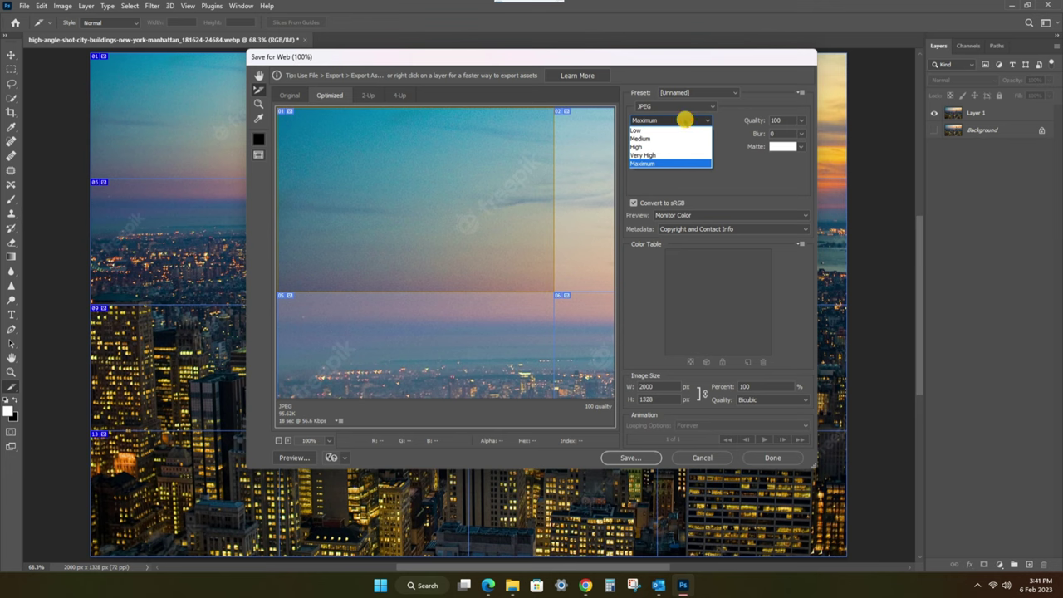
click(684, 120)
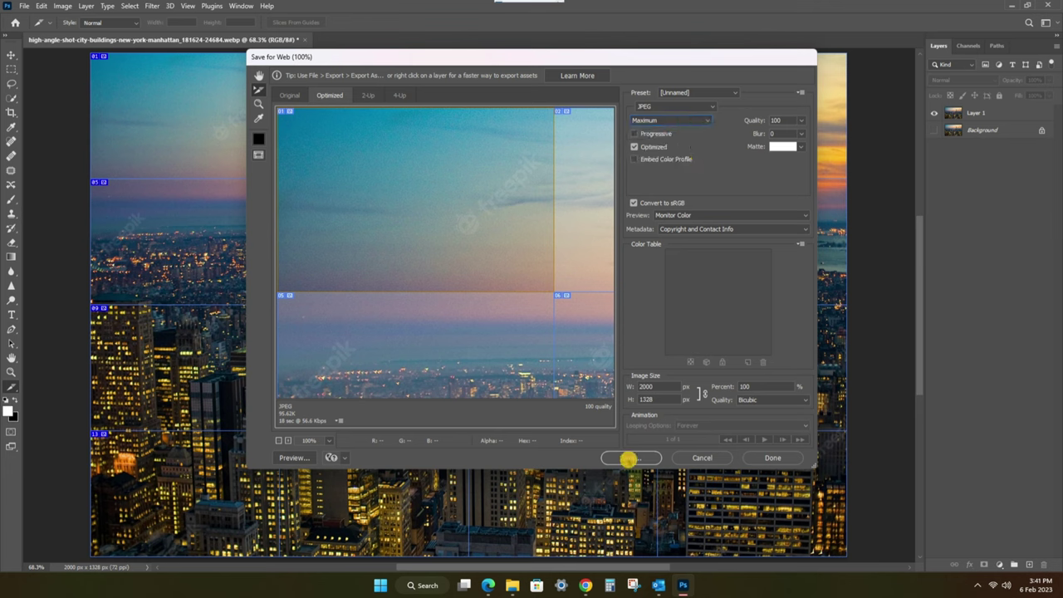
click(630, 459)
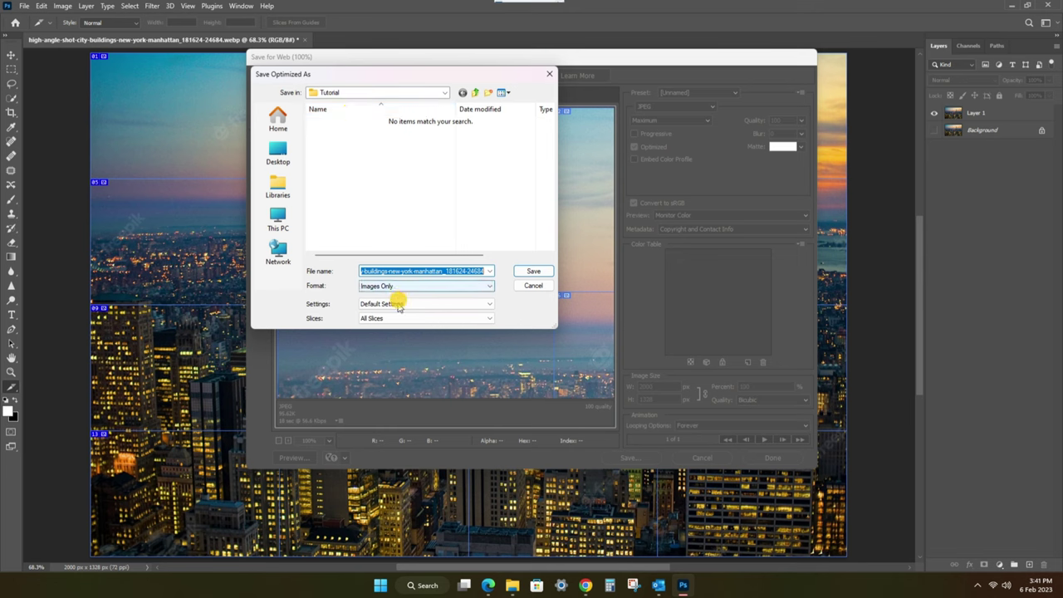
Step: Save All Slices as Images Only with default settings into the Tutorial folder
click(390, 319)
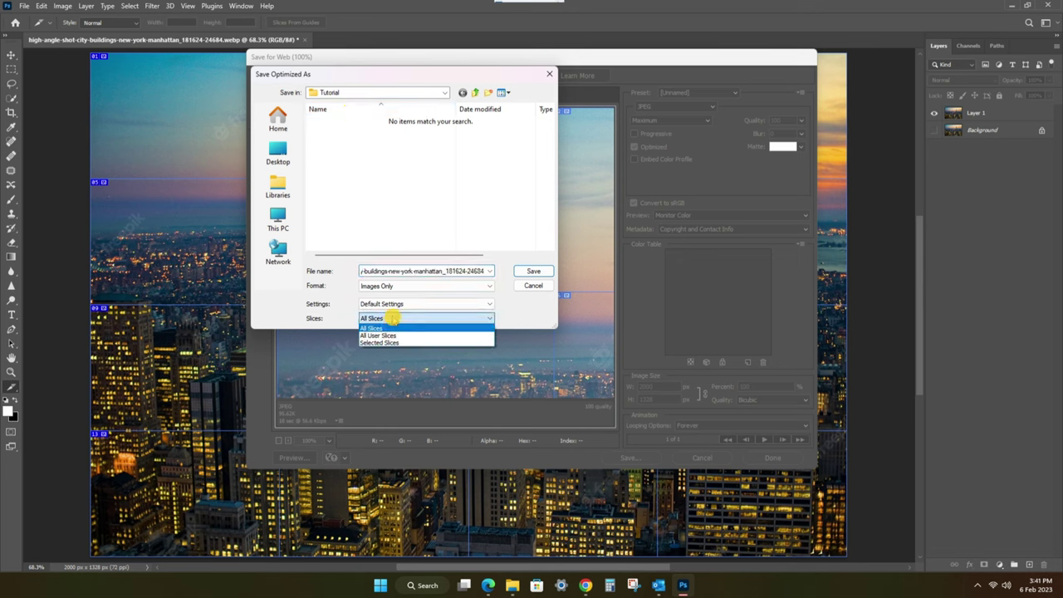
click(393, 319)
click(397, 304)
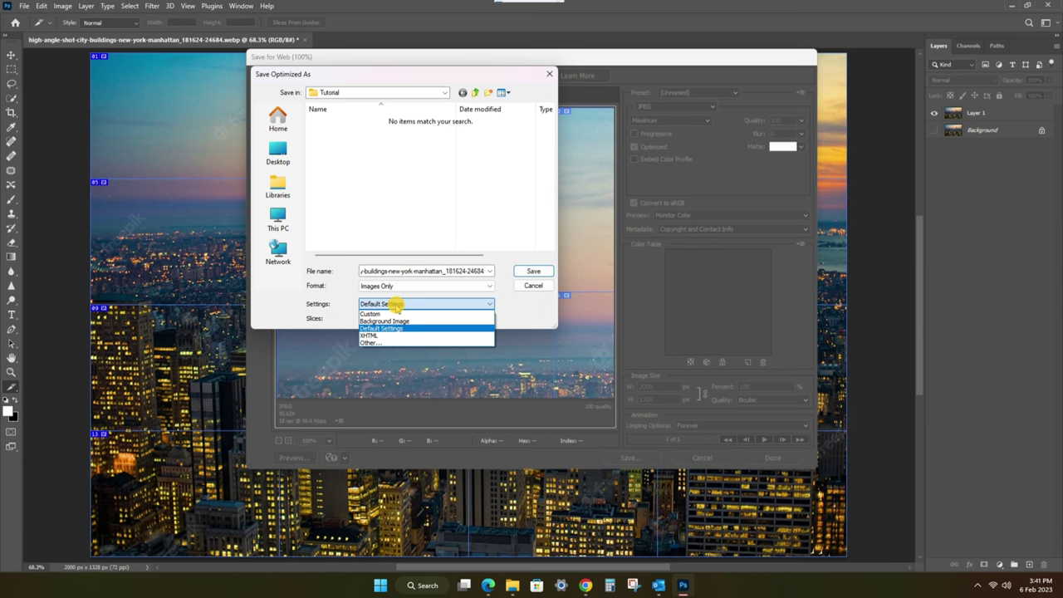
click(396, 305)
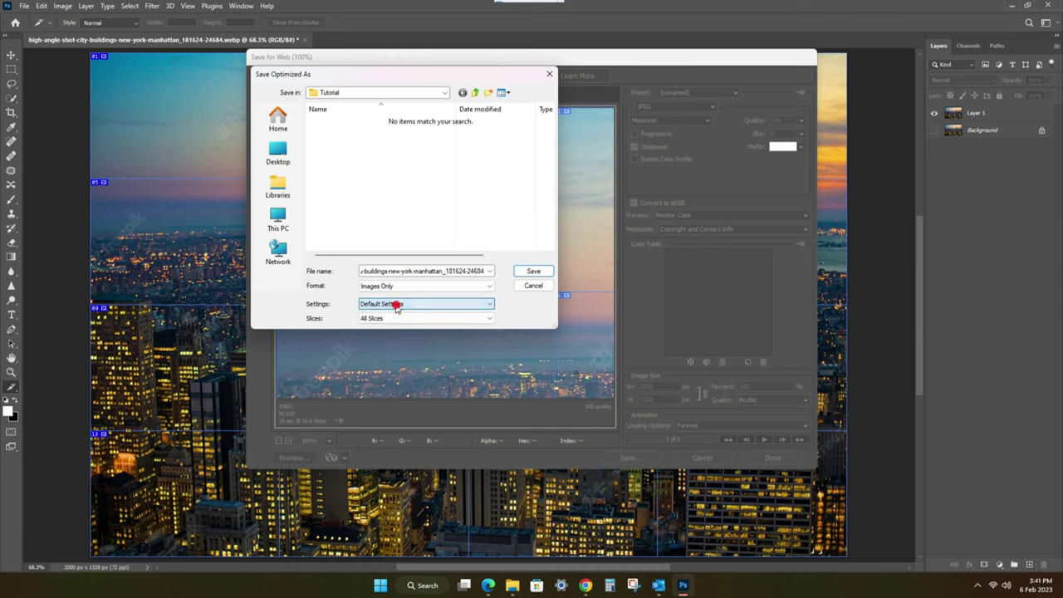
click(435, 287)
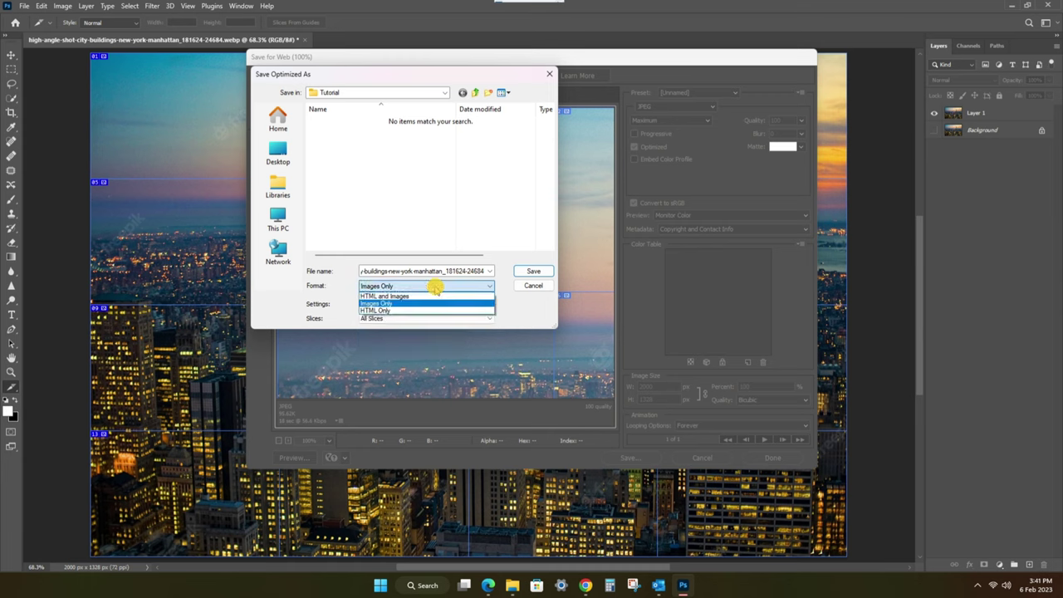
click(436, 287)
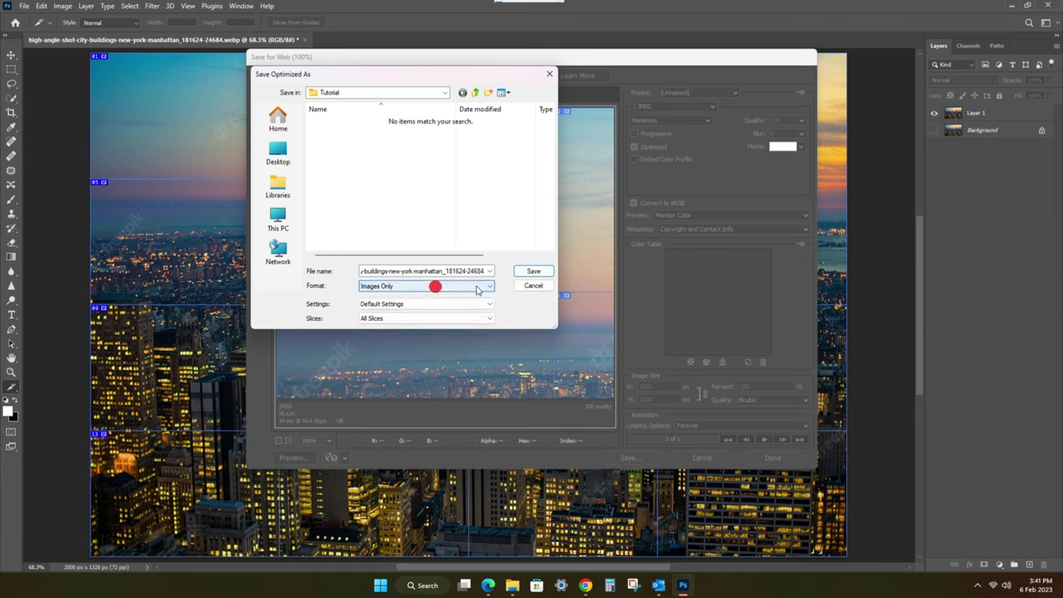
click(534, 271)
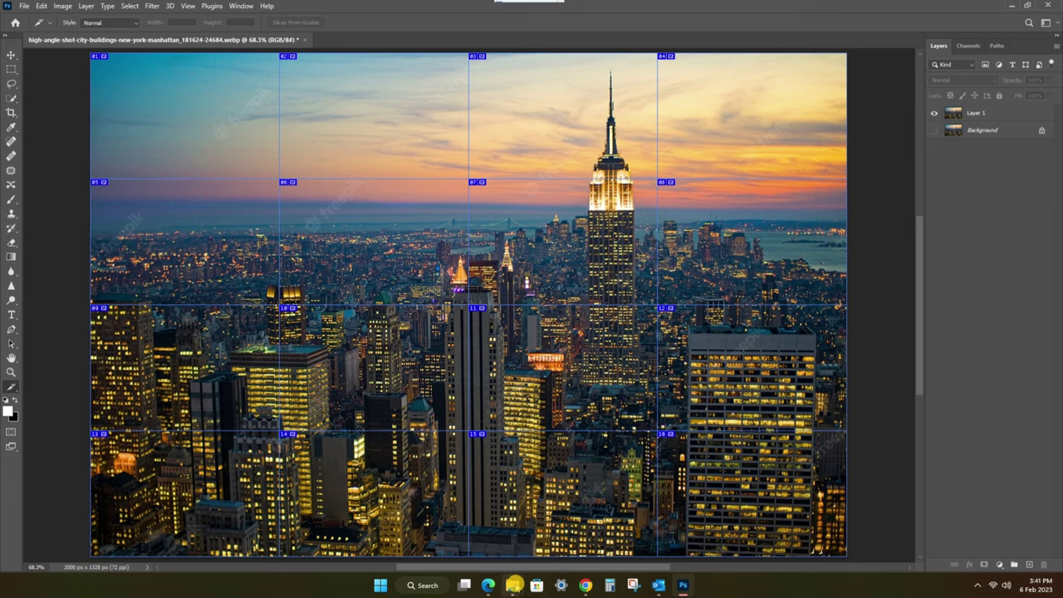
Step: Open Tutorial › images in File Explorer and preview several of the 16 exported tiles
mouse_move(513, 585)
click(553, 541)
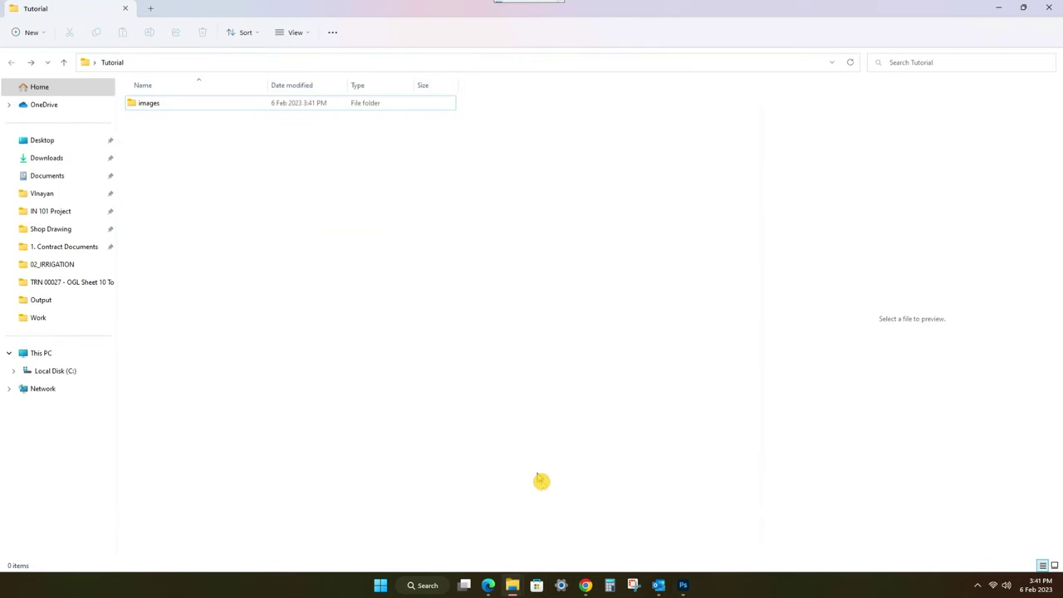
double_click(208, 105)
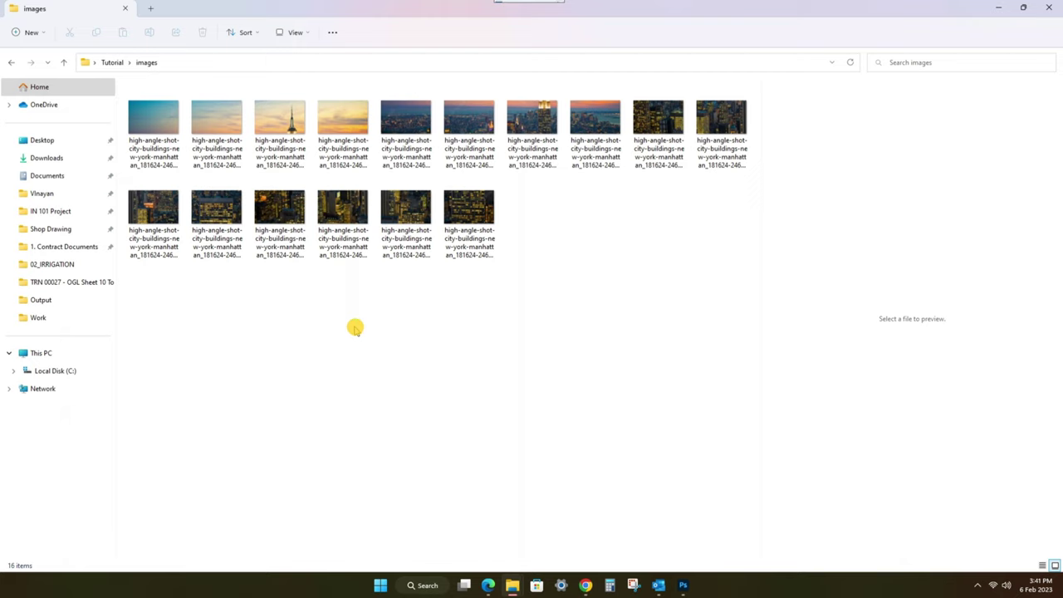
click(208, 120)
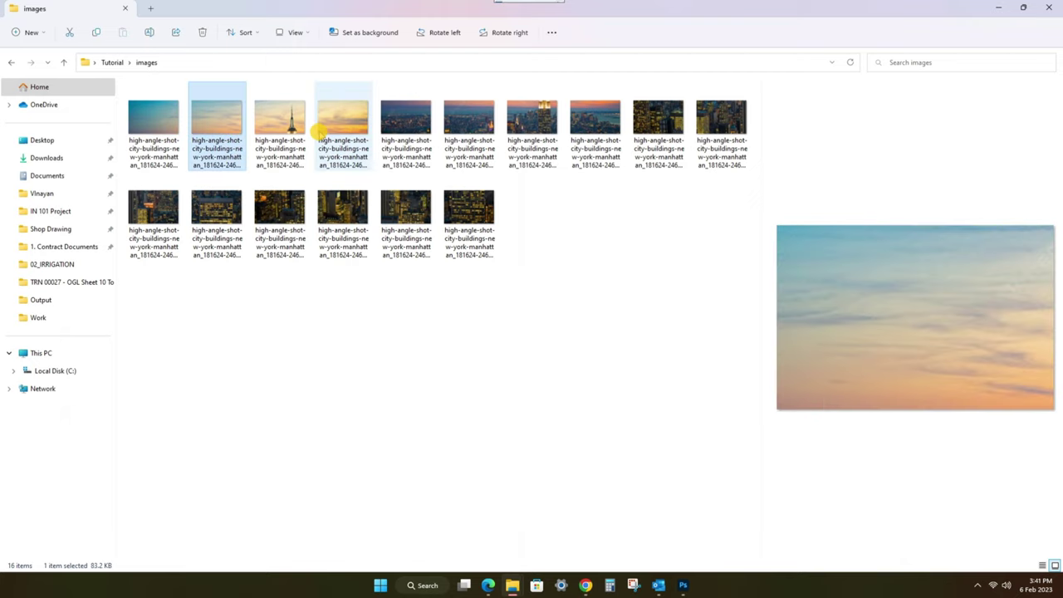
click(320, 131)
click(586, 127)
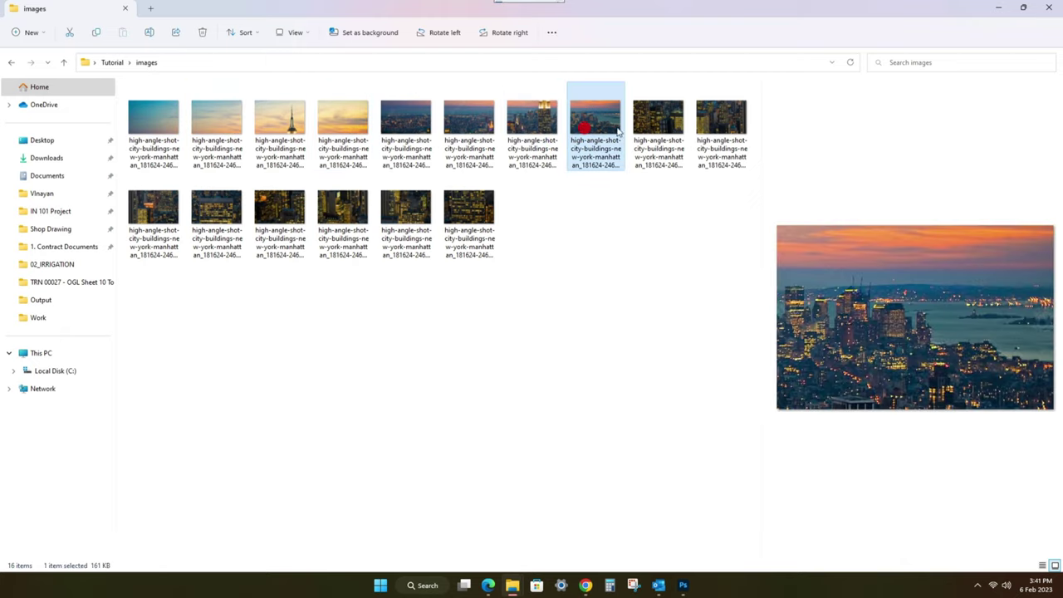
click(683, 129)
click(164, 207)
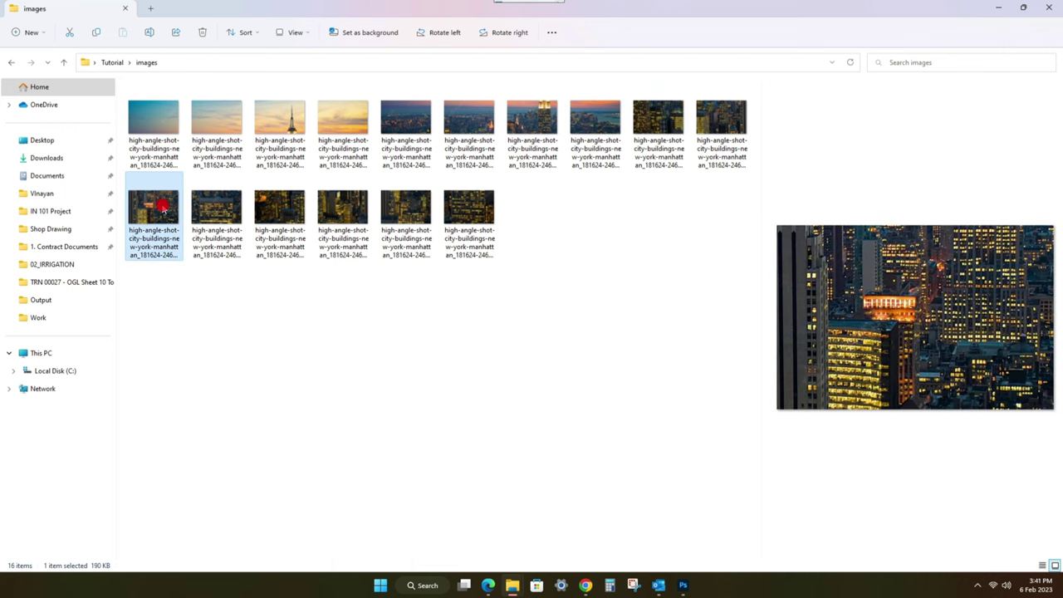
click(689, 422)
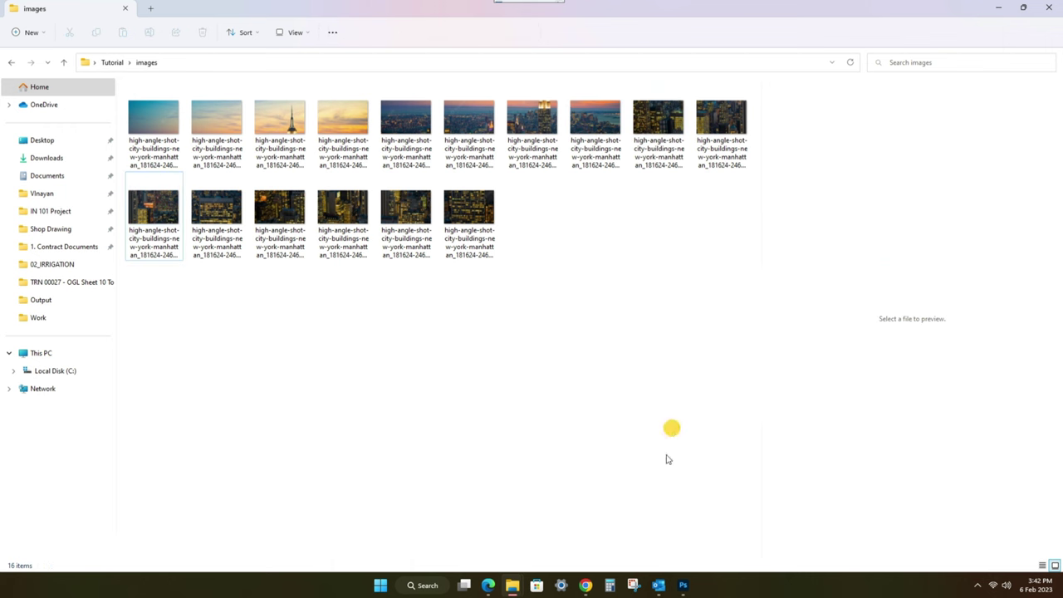
click(683, 585)
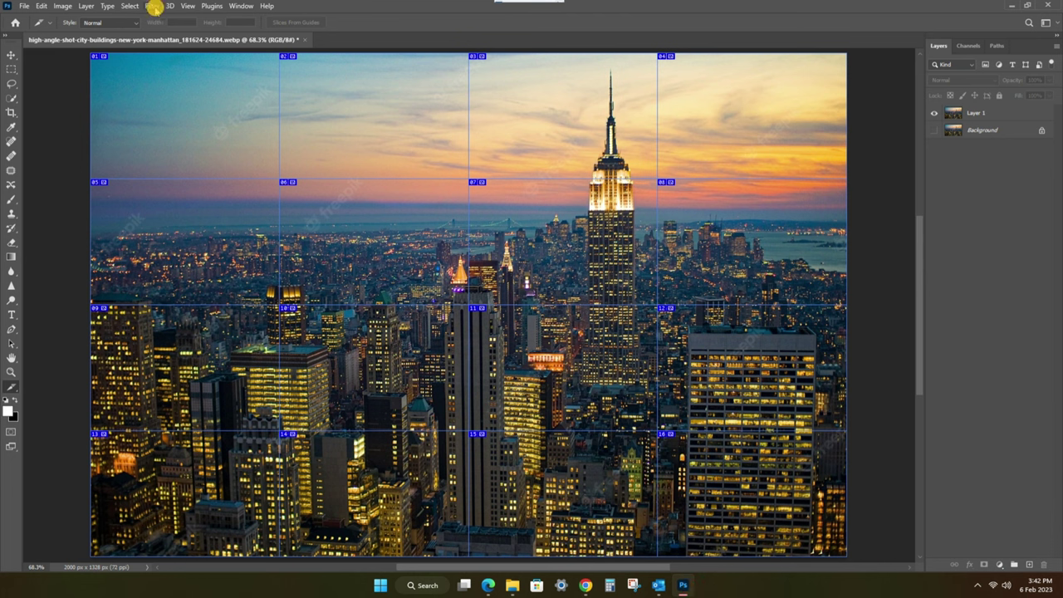
Step: Clear the 4×4 slices via View > Clear Slices and divide the photo into 2 down by 2 across
click(181, 5)
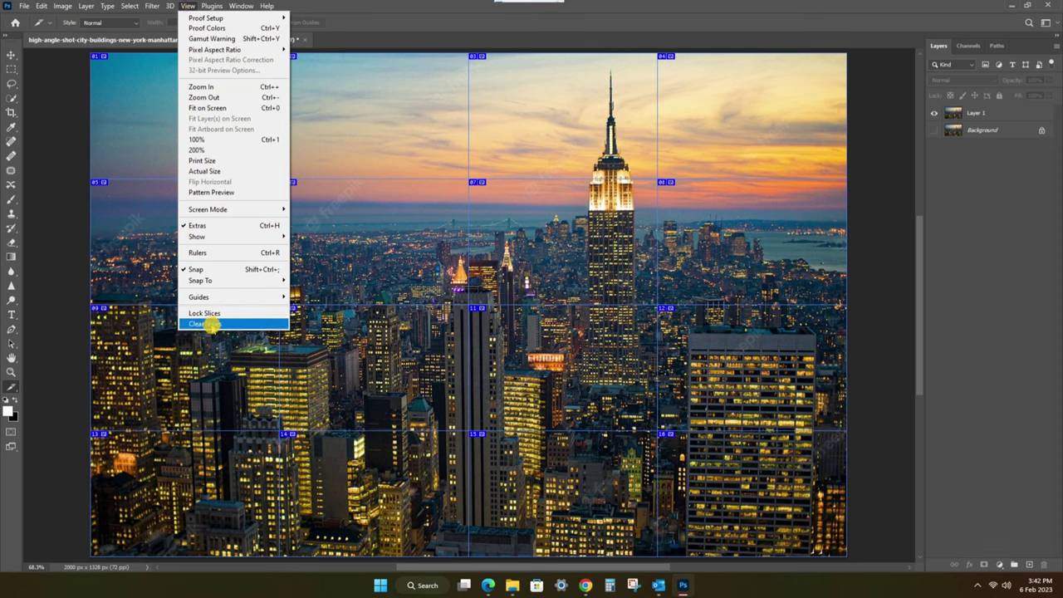
click(210, 324)
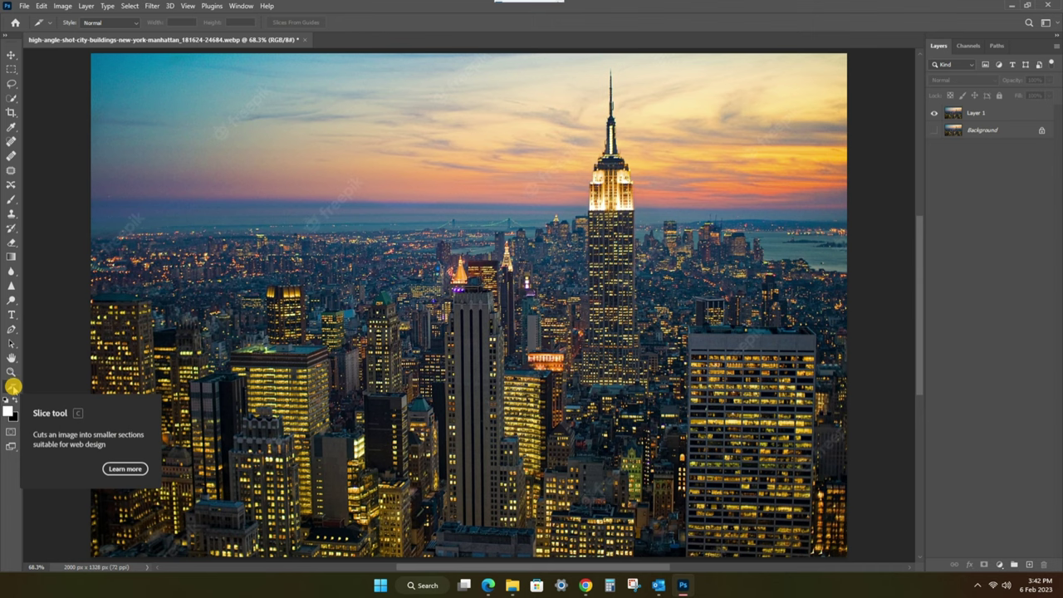
click(12, 386)
right_click(377, 230)
click(398, 279)
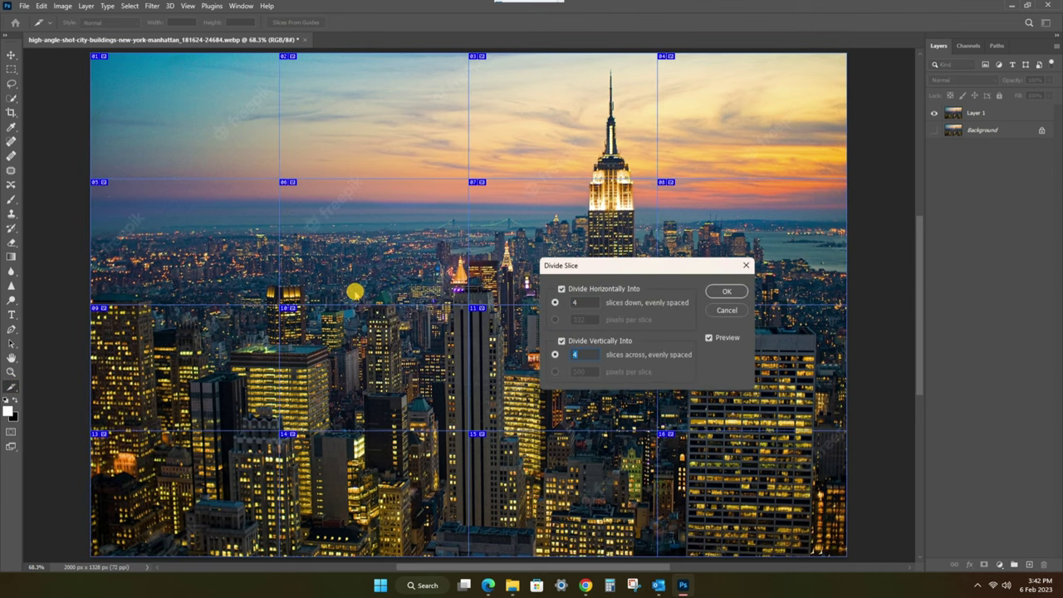
text(2)
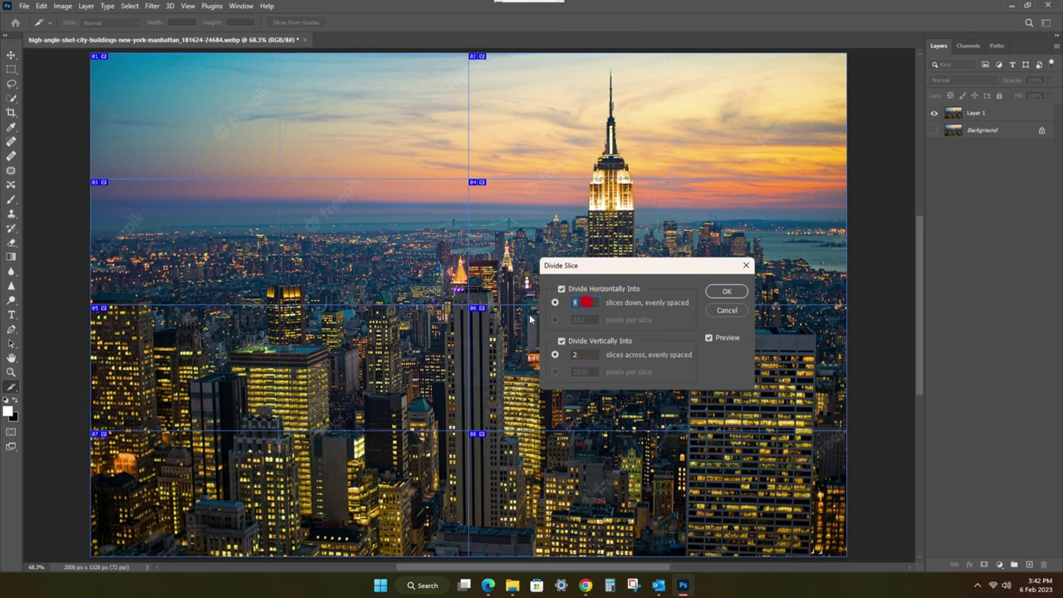
text(2)
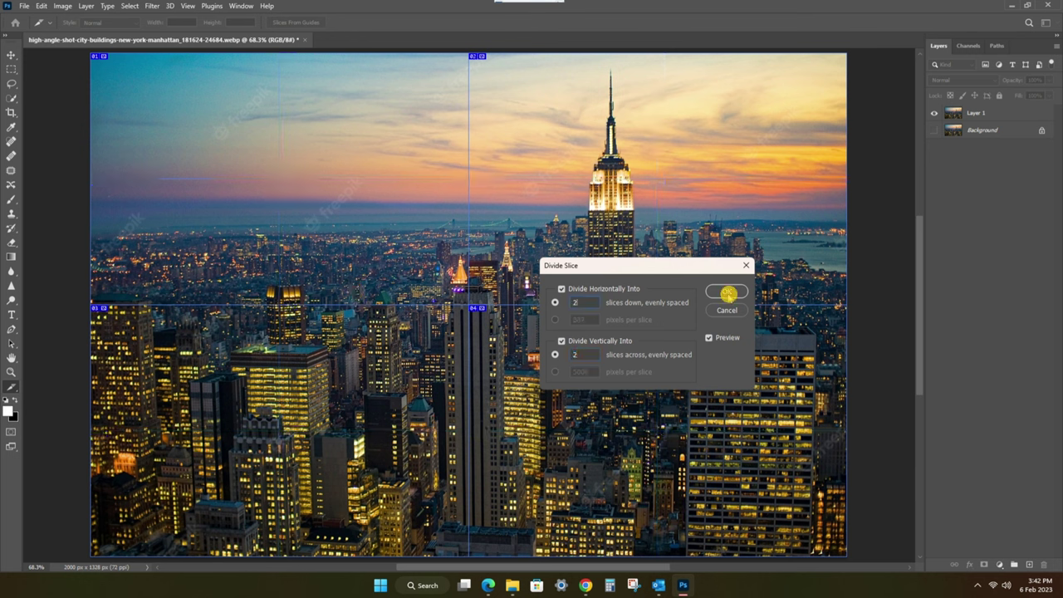
click(727, 293)
Step: Open Save for Web (Legacy) again and continue to save the JPEG slices
click(22, 7)
mouse_move(37, 178)
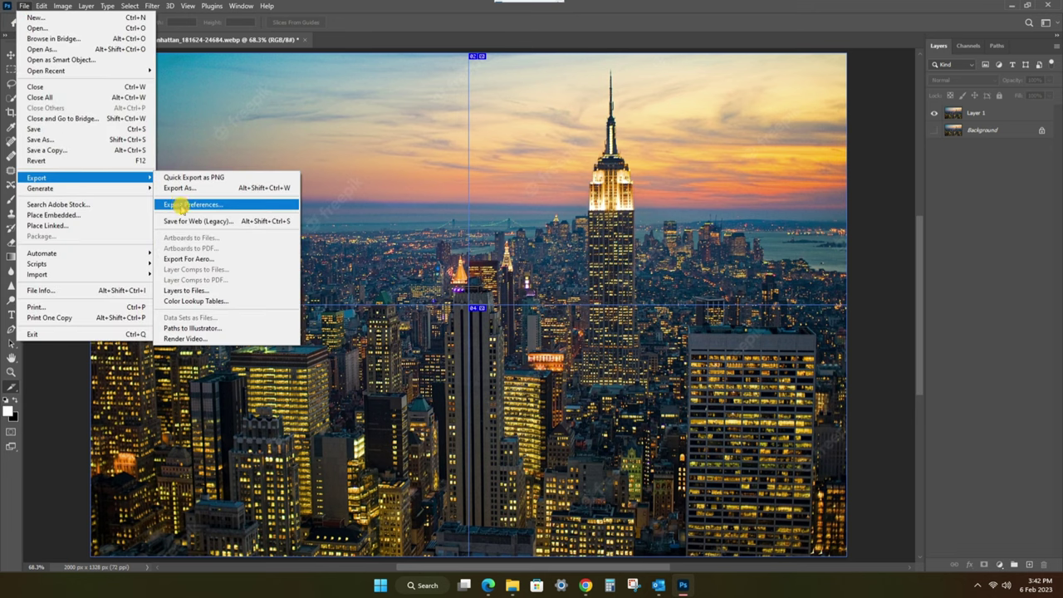
click(187, 220)
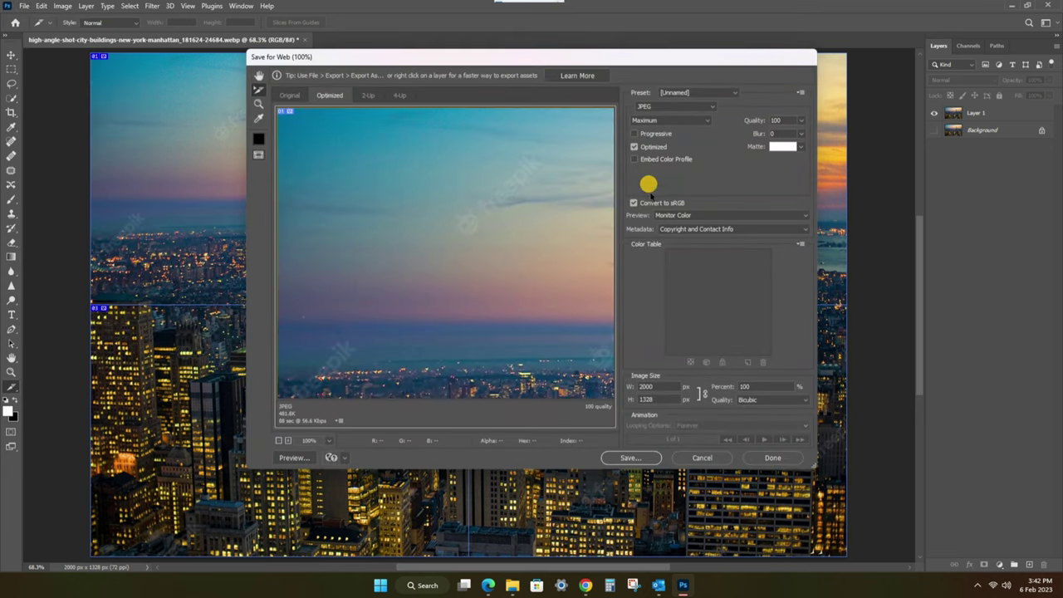
click(638, 458)
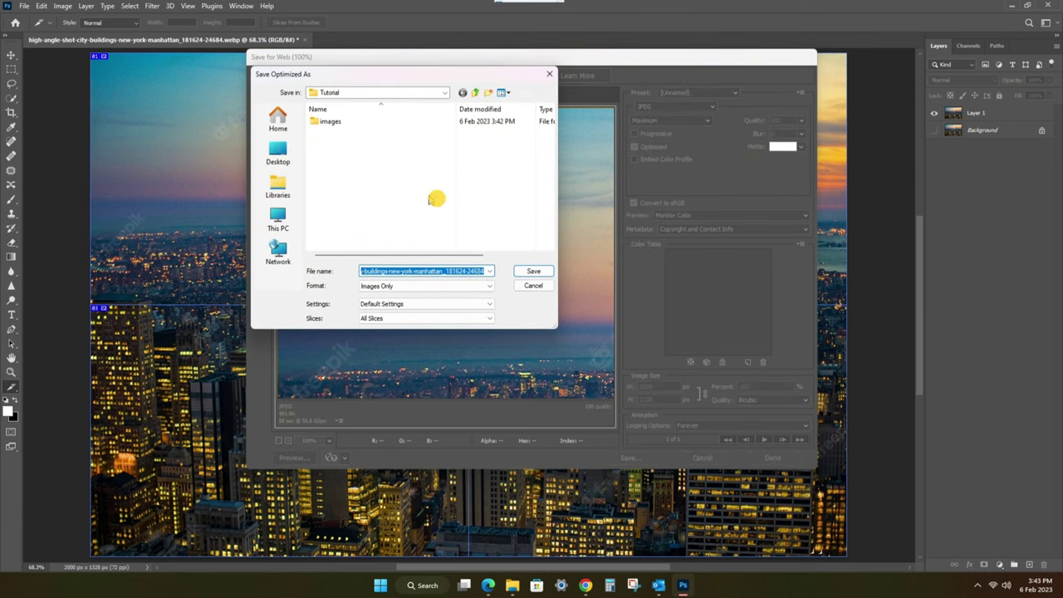
Step: Create a folder named New inside Tutorial and save the four slice images into it
click(375, 175)
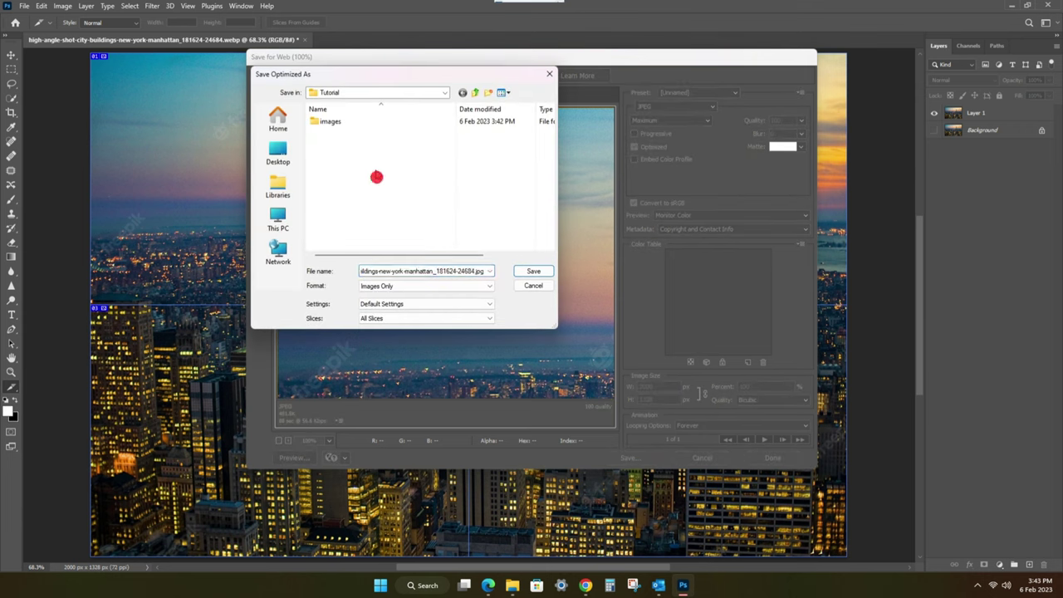
click(487, 93)
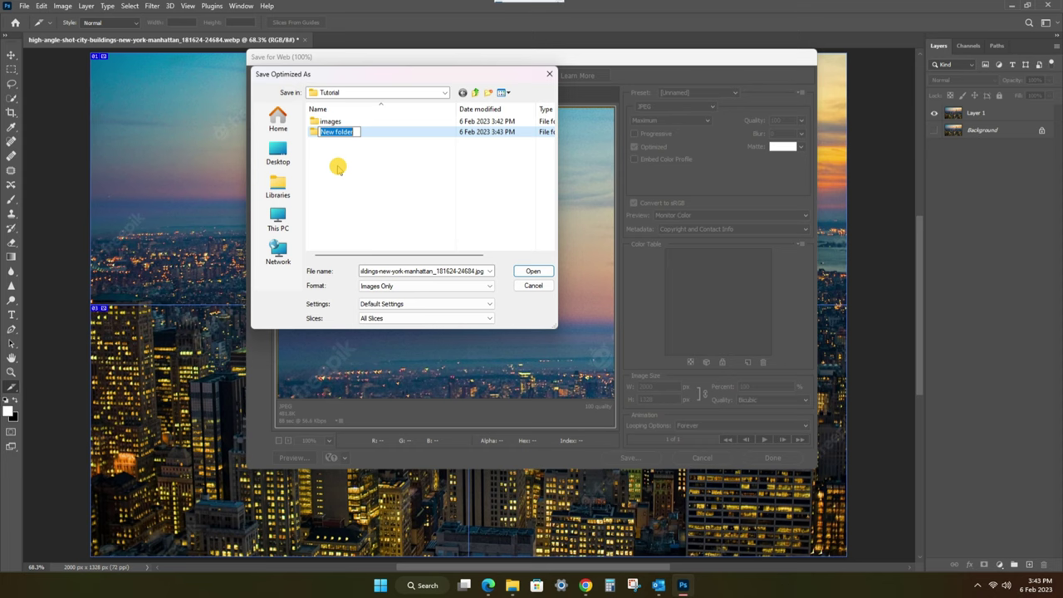
text(New)
key(Return)
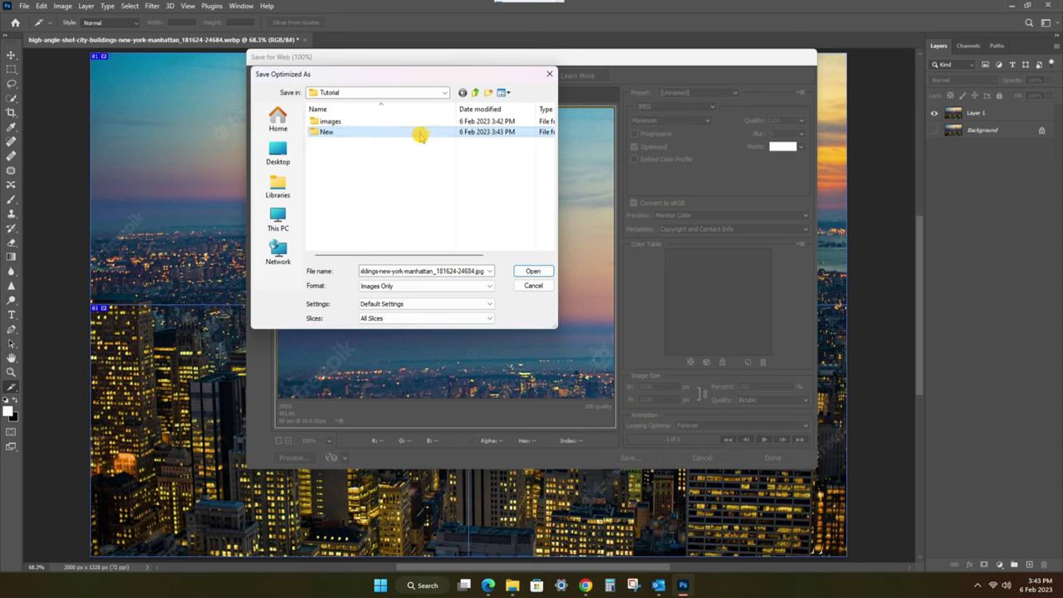
double_click(418, 133)
click(524, 276)
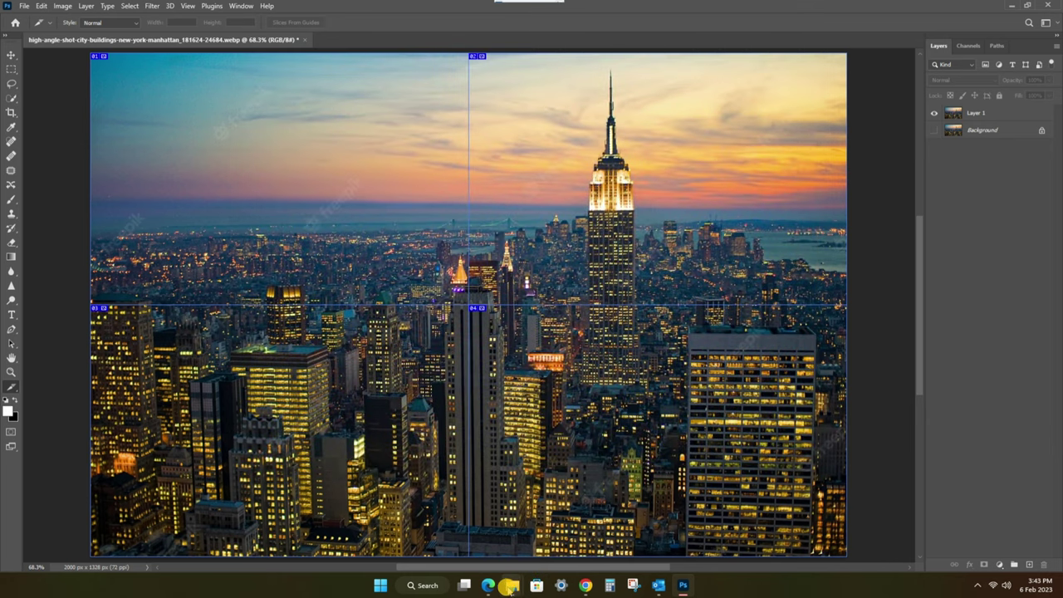
Step: Browse to Tutorial › New › images in File Explorer and preview the four exported tiles
click(511, 587)
click(565, 541)
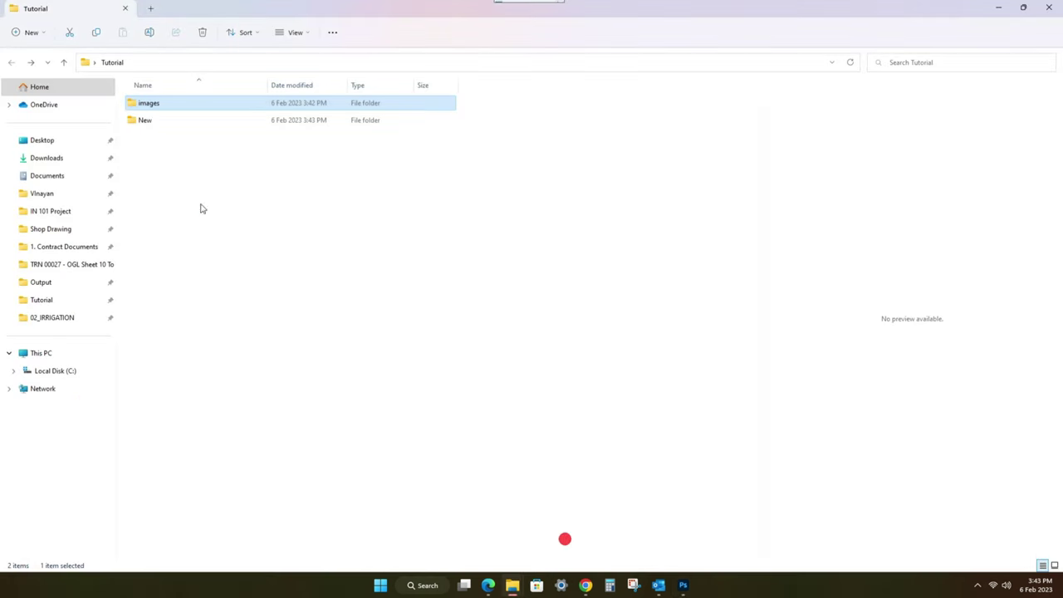
double_click(178, 125)
double_click(158, 105)
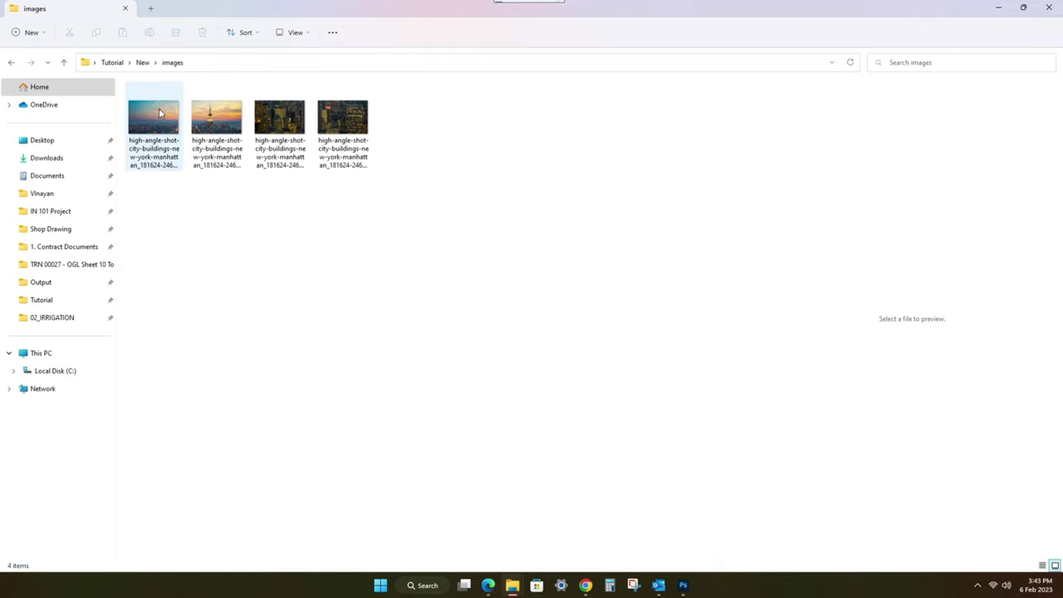
click(153, 112)
click(214, 119)
click(279, 125)
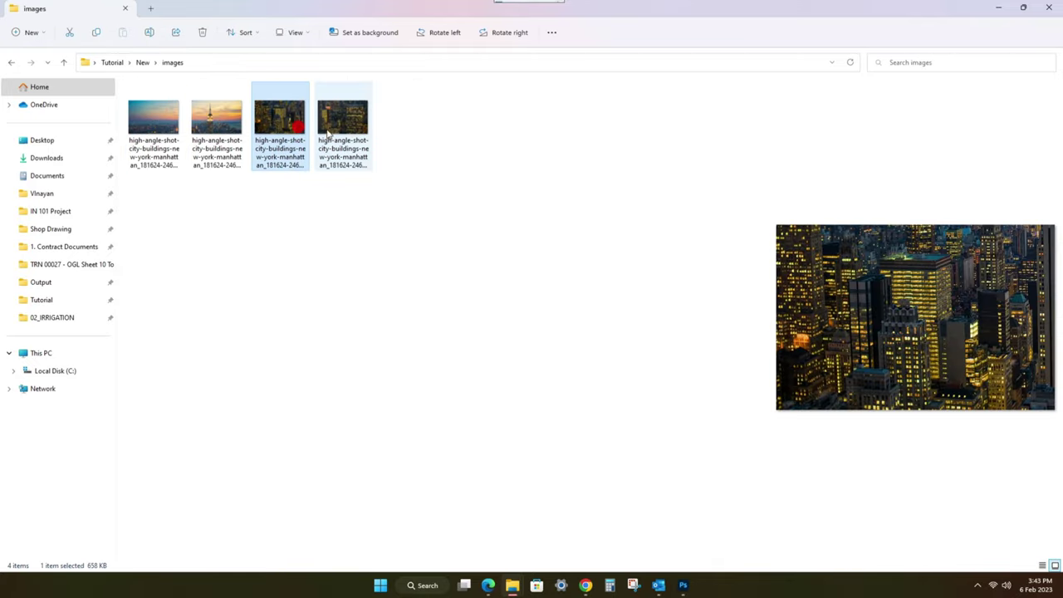
click(353, 131)
click(395, 275)
mouse_move(682, 585)
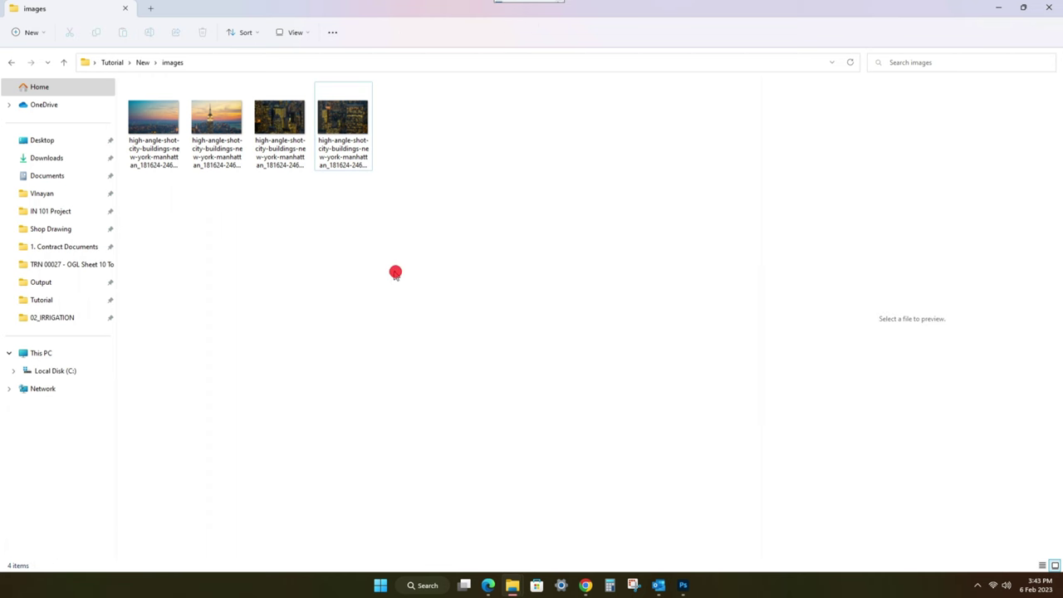
Step: Return to Photoshop and clear the 2×2 slices from the skyline photo via View > Clear Slices
click(682, 589)
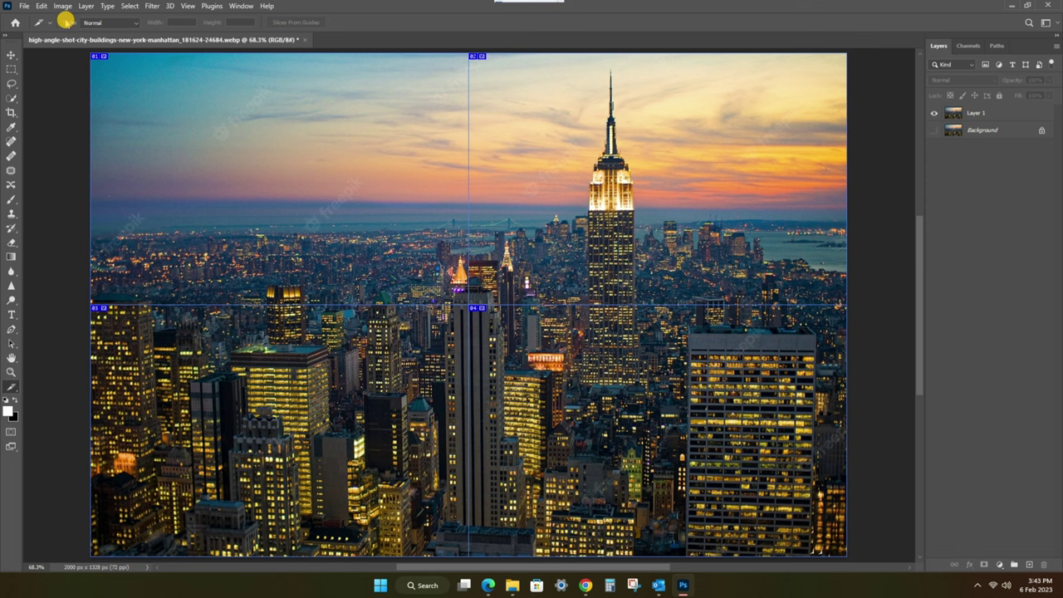
click(188, 6)
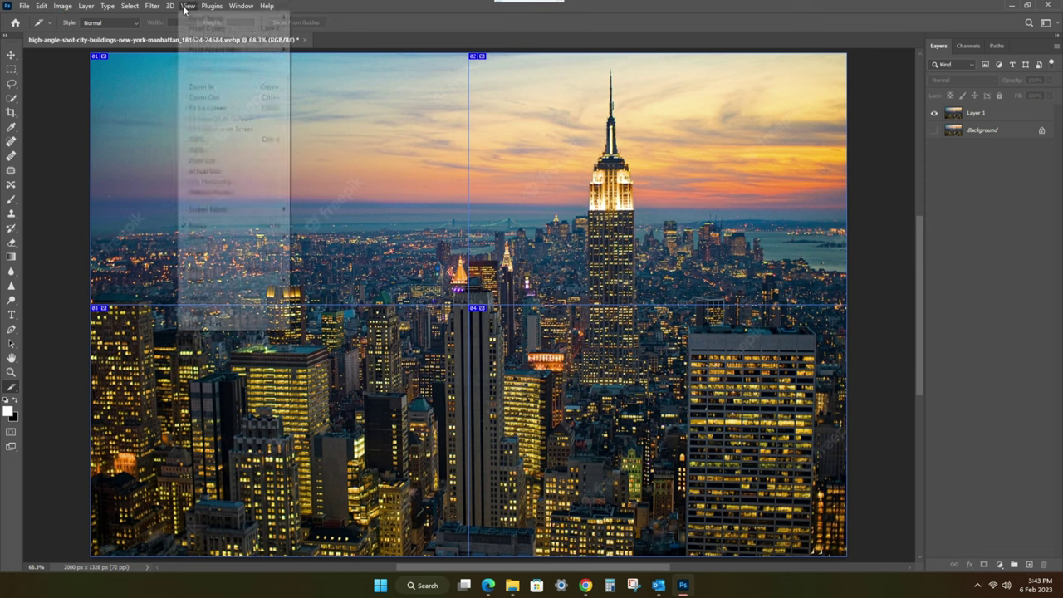
click(212, 324)
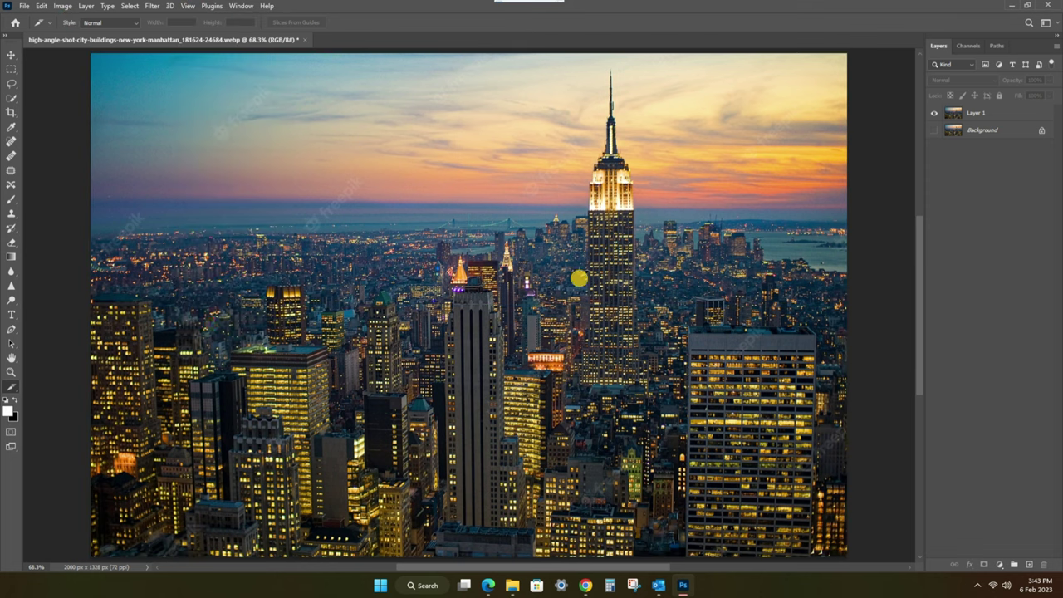